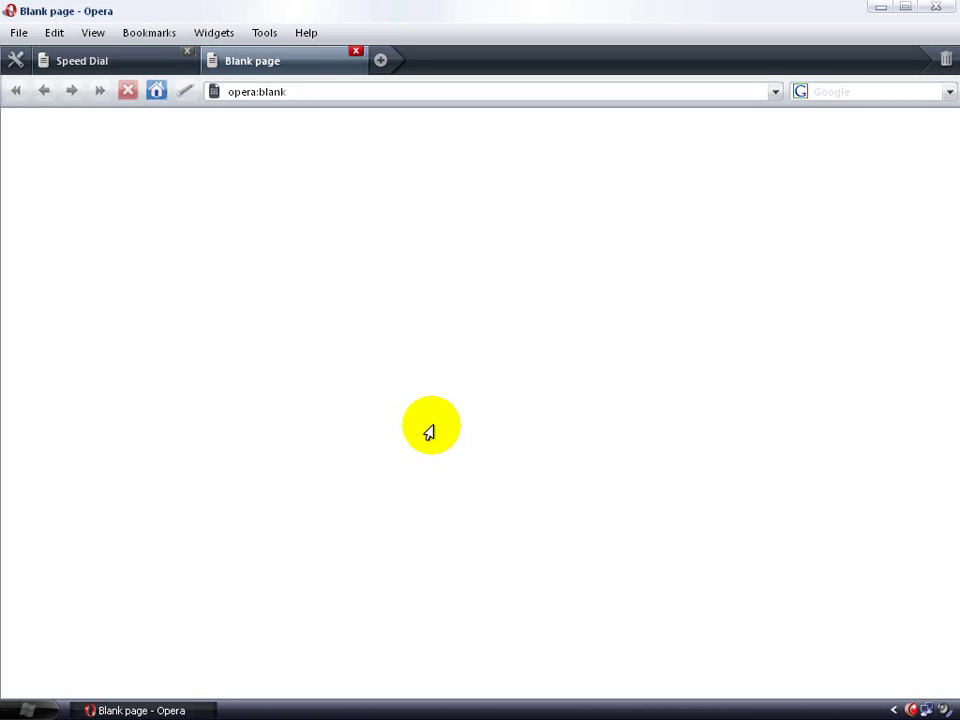
Step: Google 'any video converter' and open the Any Video Converter Free Version result
click(355, 51)
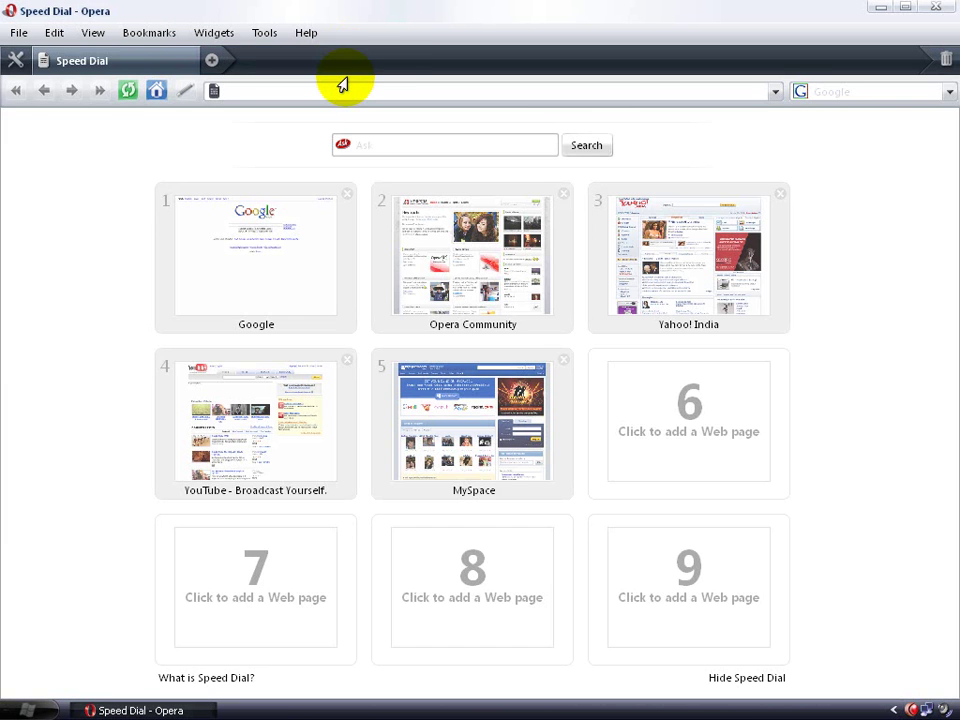
click(327, 92)
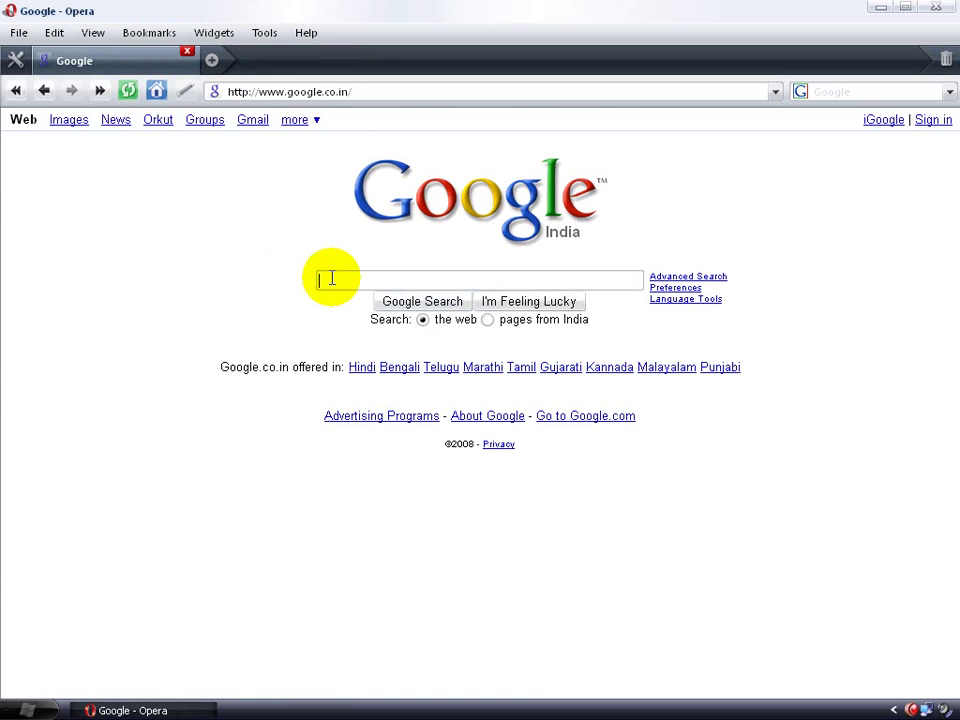
text(any video)
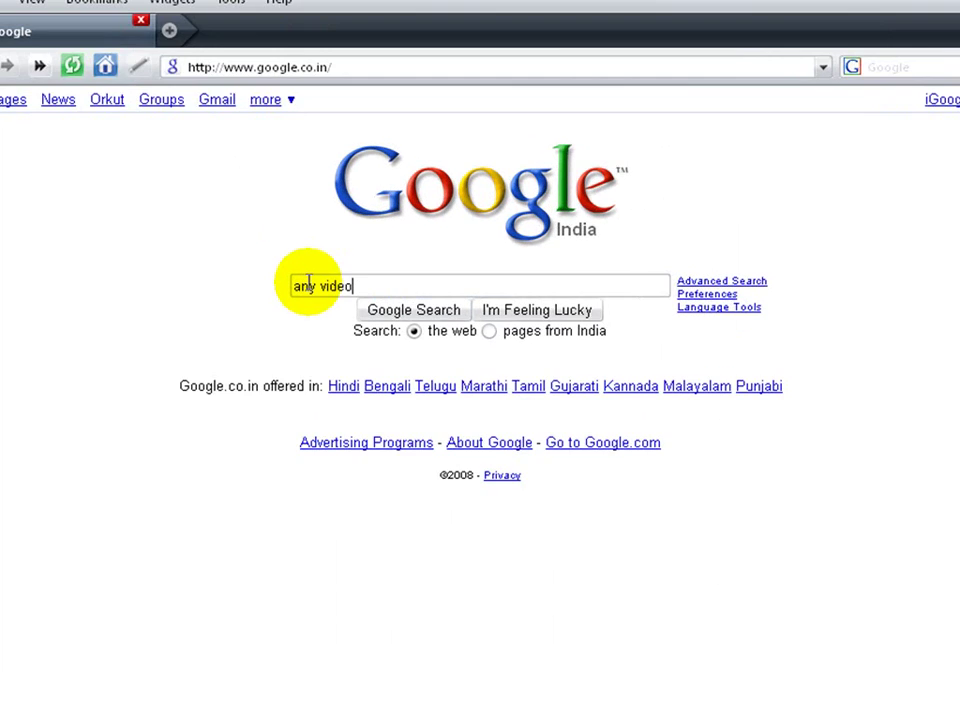
text( conve)
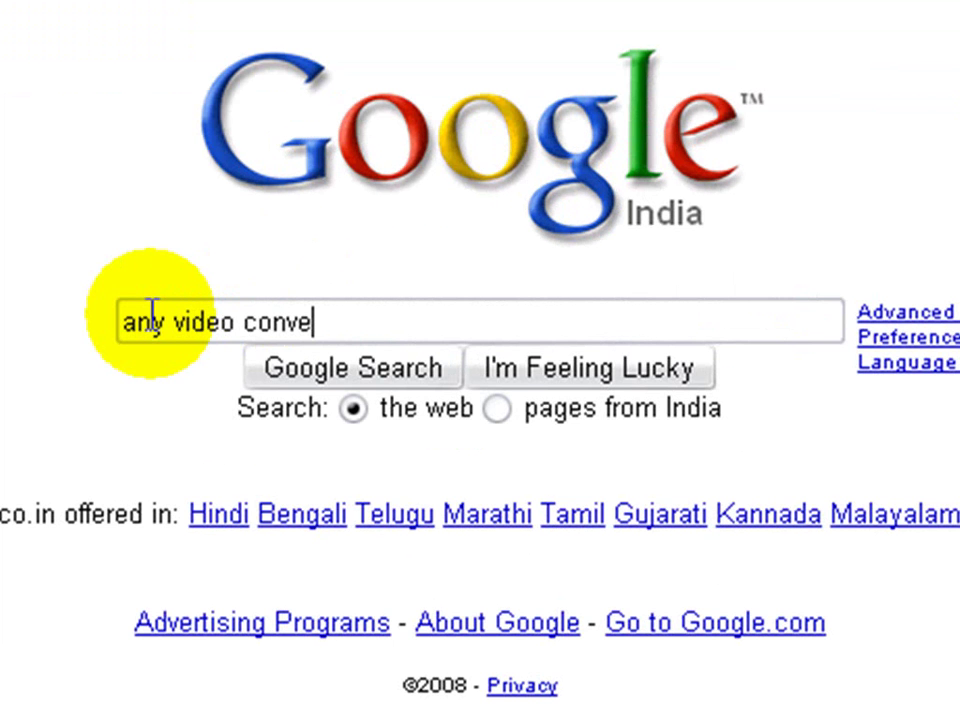
text(rter)
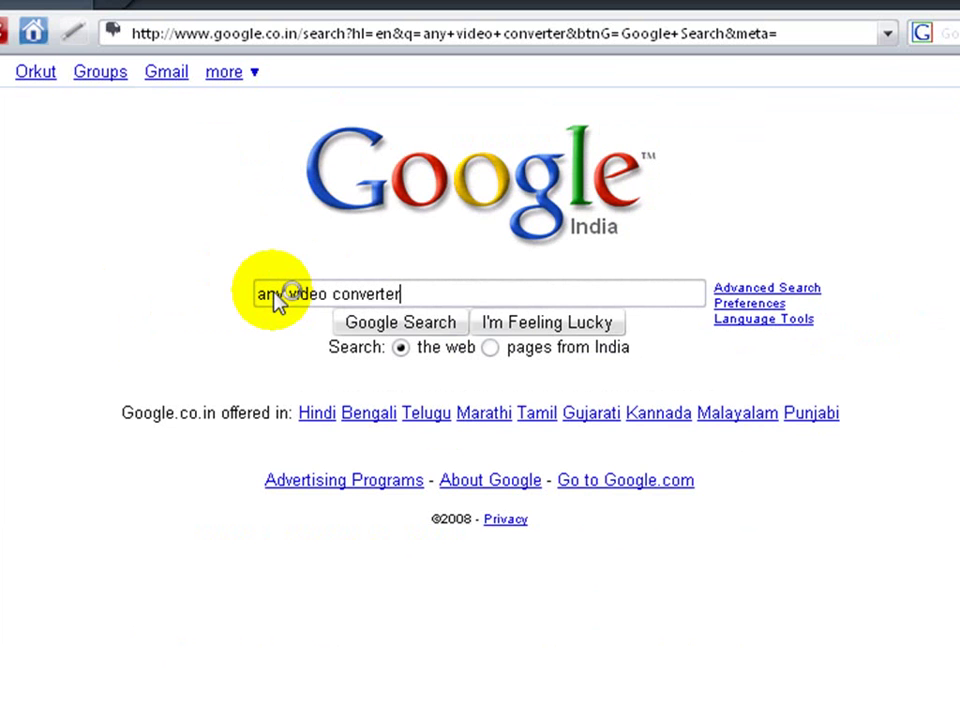
key(Return)
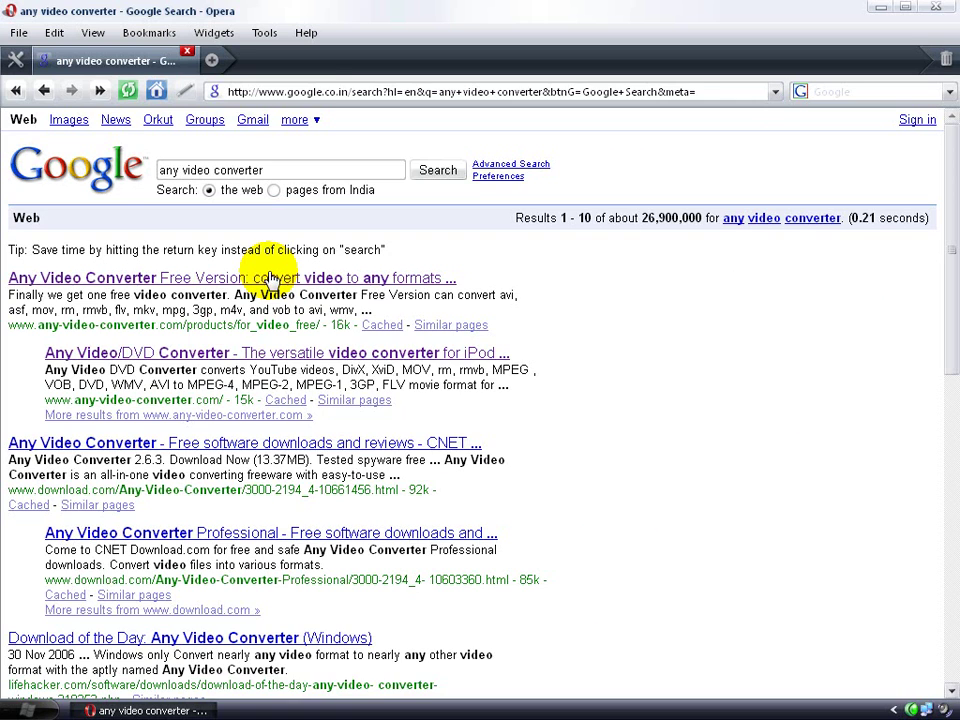
click(270, 280)
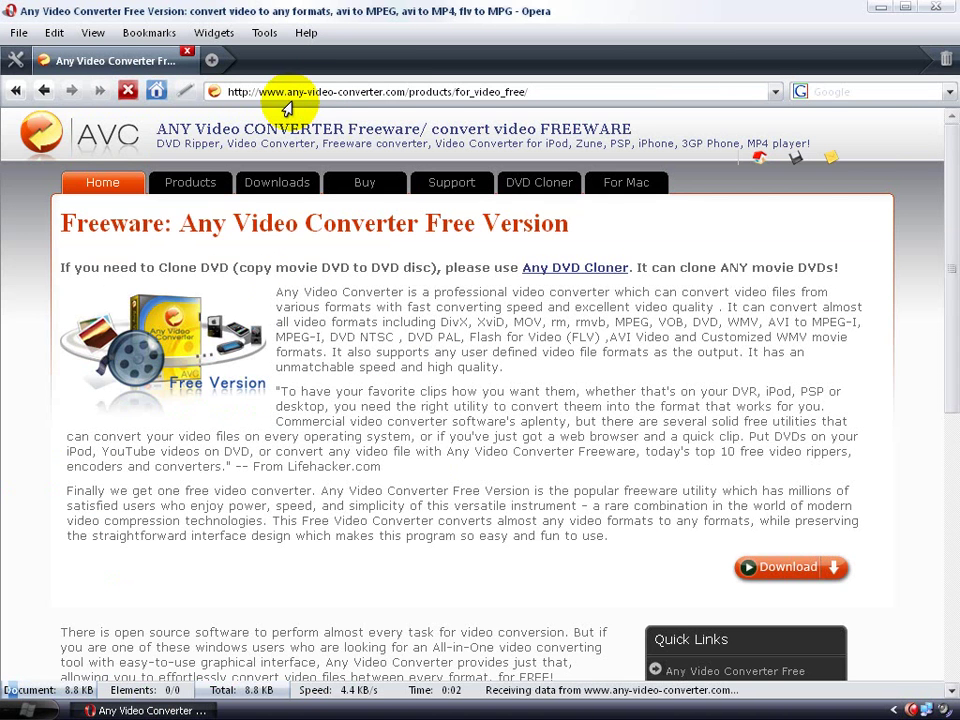
Step: Skim the Free Version page, then go to the site's Downloads page
scroll(574, 251, down, 15)
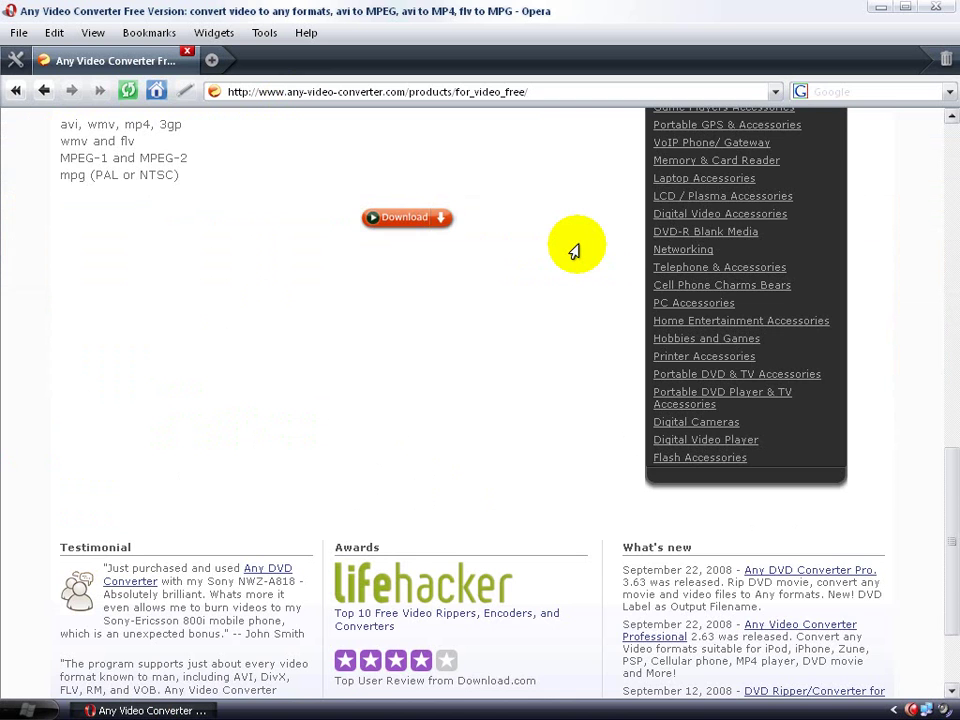
scroll(574, 251, down, 3)
scroll(595, 259, up, 7)
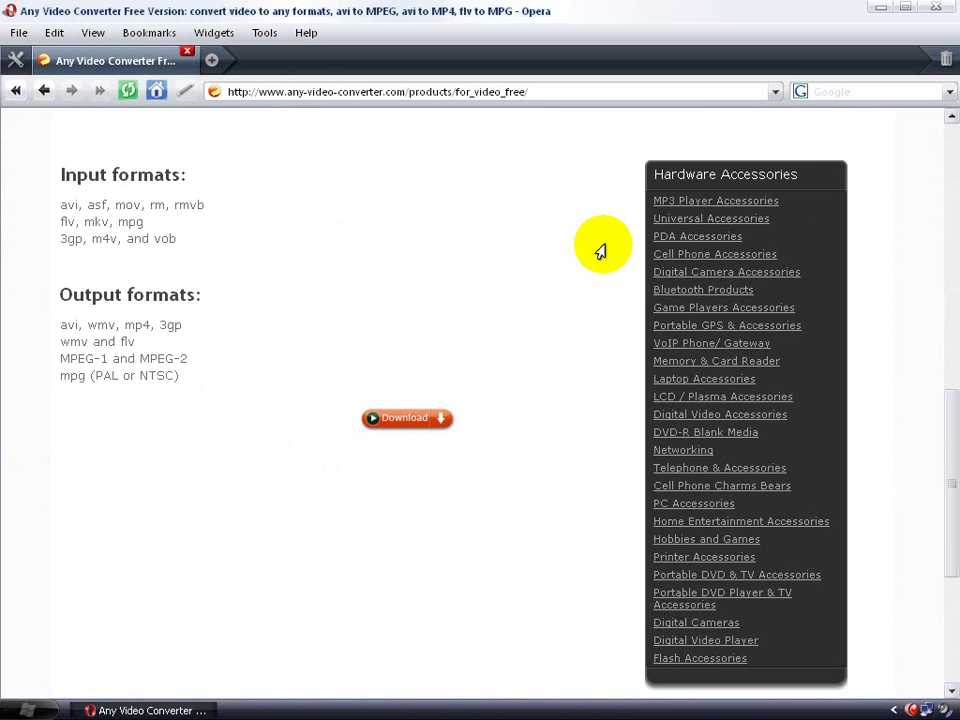
scroll(598, 249, up, 10)
scroll(595, 247, up, 5)
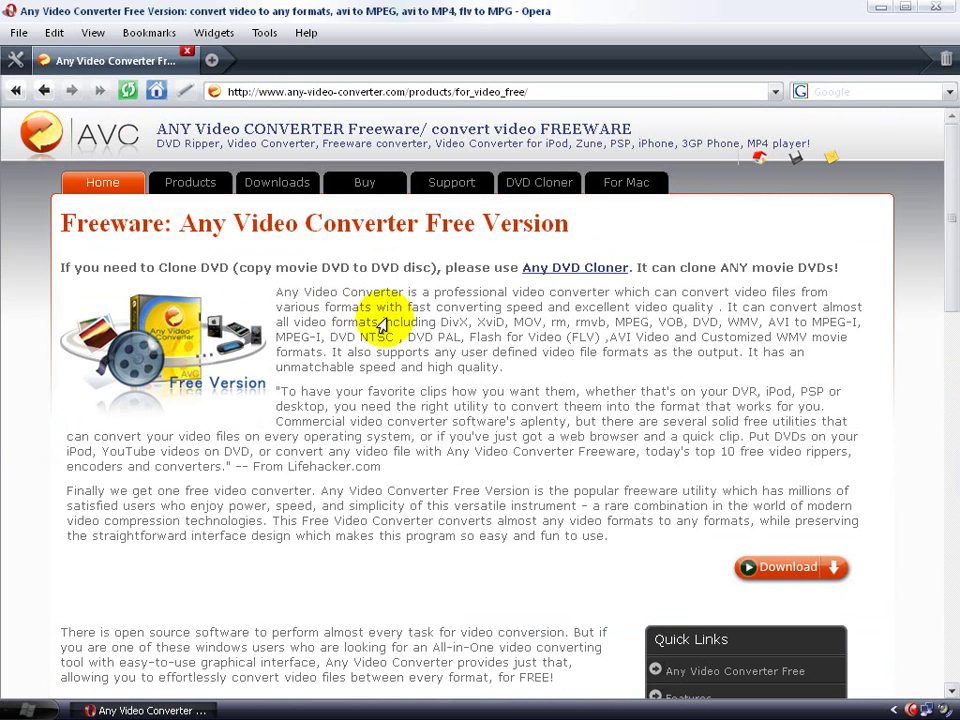
click(302, 193)
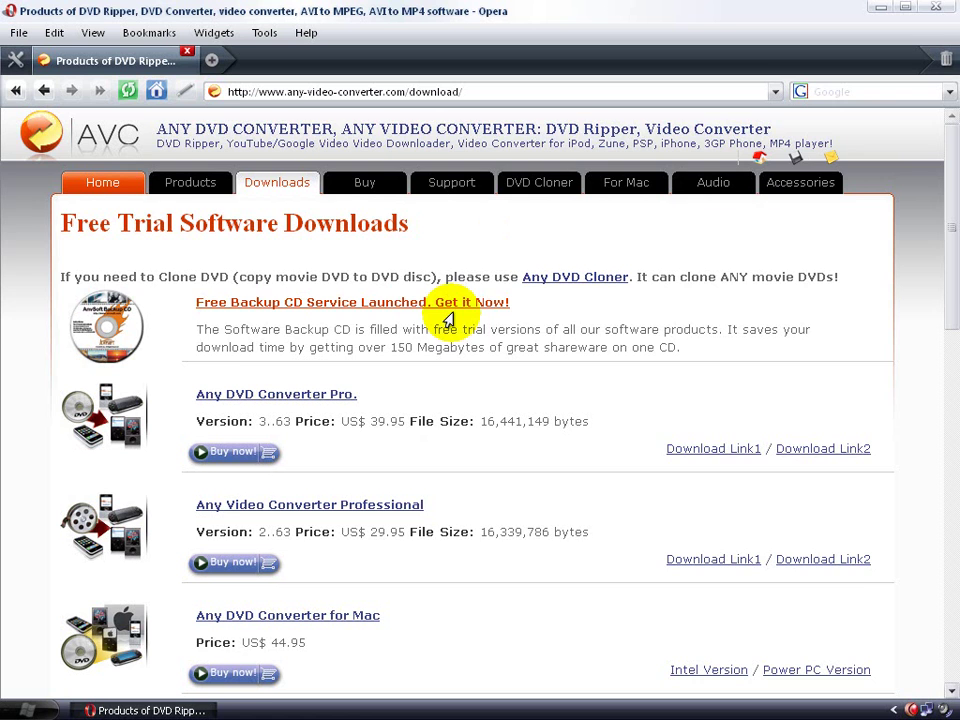
Step: Compare the free version's details with Any DVD Converter Pro's price and file size
scroll(369, 358, down, 5)
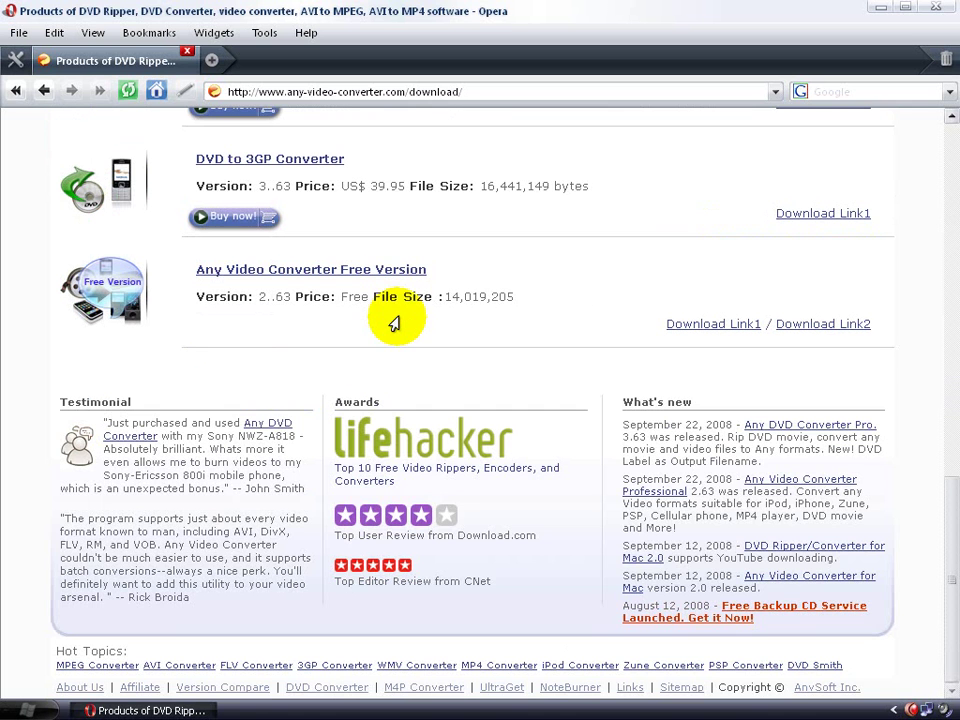
drag(187, 299, 440, 301)
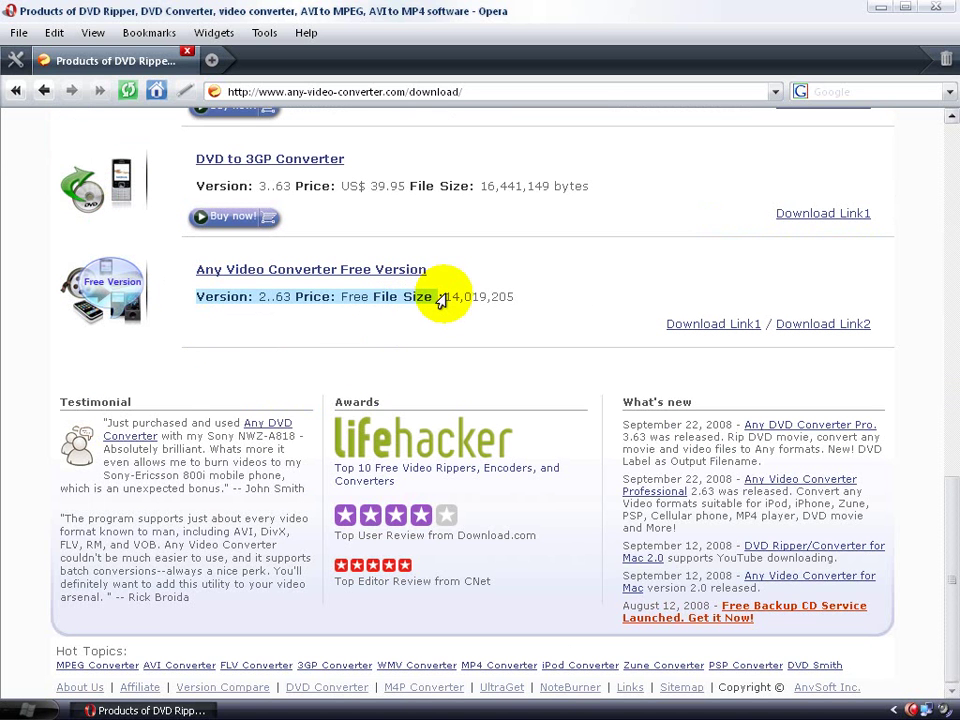
click(516, 302)
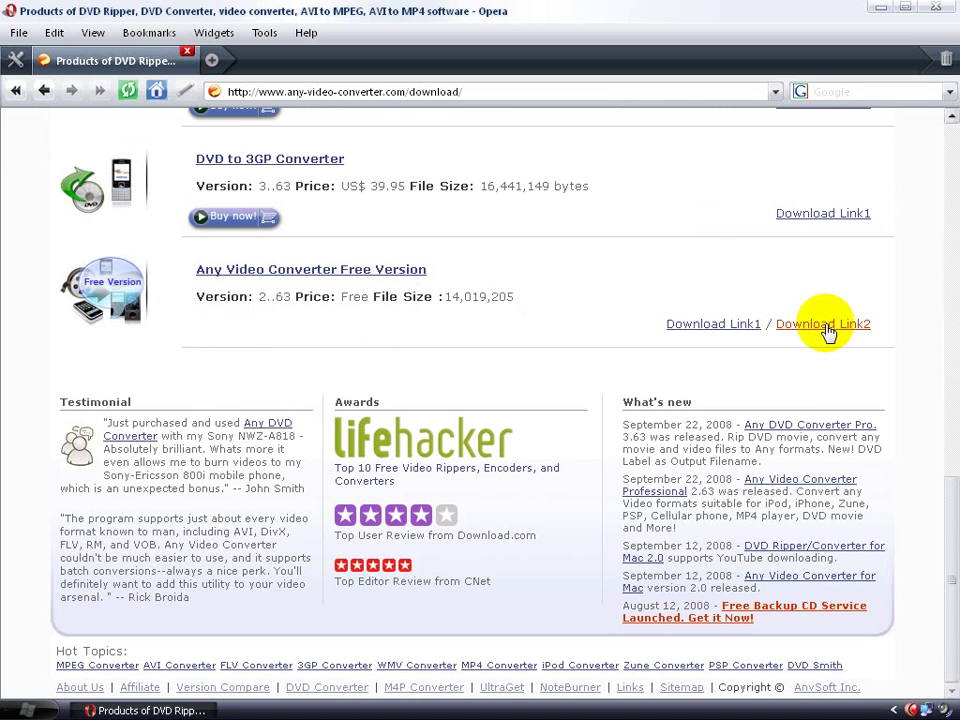
scroll(590, 302, up, 10)
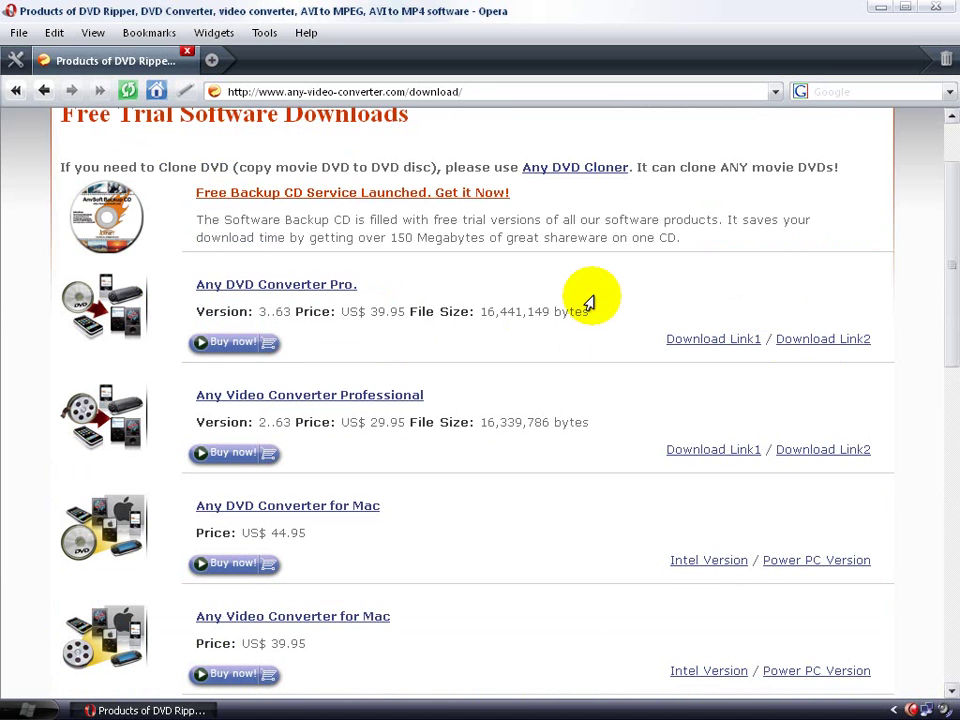
scroll(590, 302, up, 2)
drag(339, 421, 611, 432)
click(611, 432)
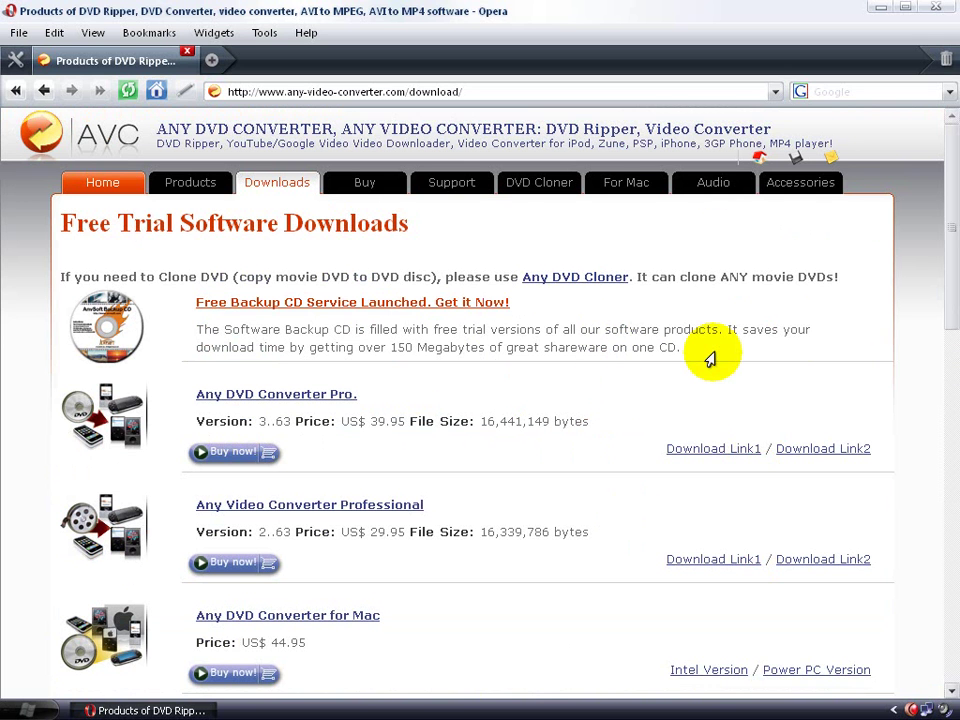
Step: Read over the free Software Backup CD offer description
mouse_move(710, 358)
mouse_down()
mouse_move(185, 342)
mouse_move(697, 359)
mouse_up()
click(200, 343)
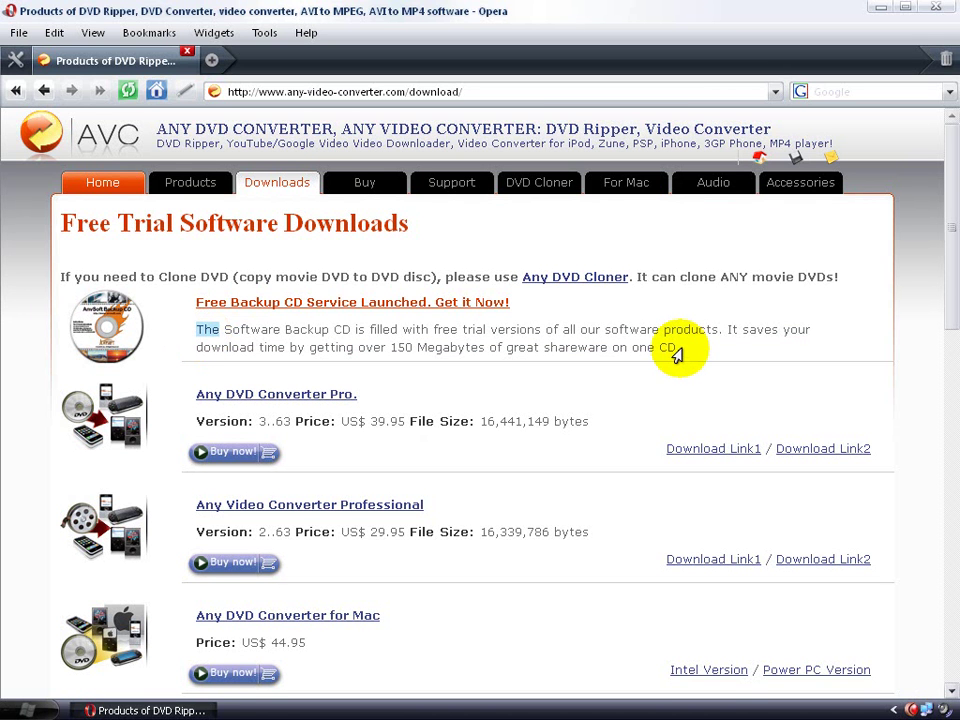
click(676, 357)
drag(676, 357, 200, 343)
click(194, 297)
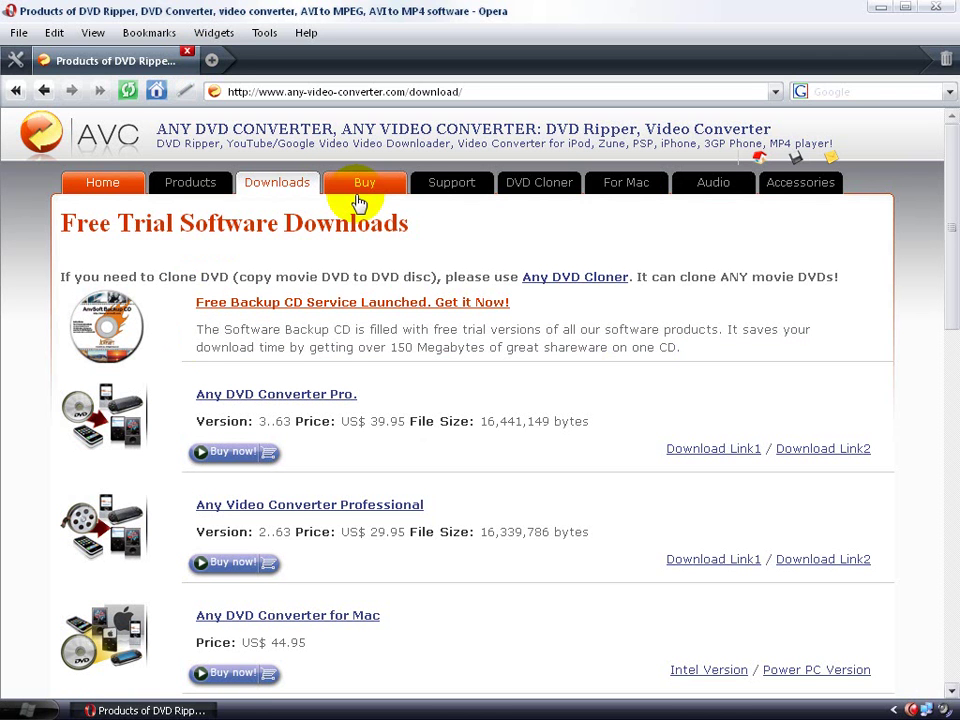
Step: Go to the Home page and read the Any DVD Converter supported-formats description
click(124, 177)
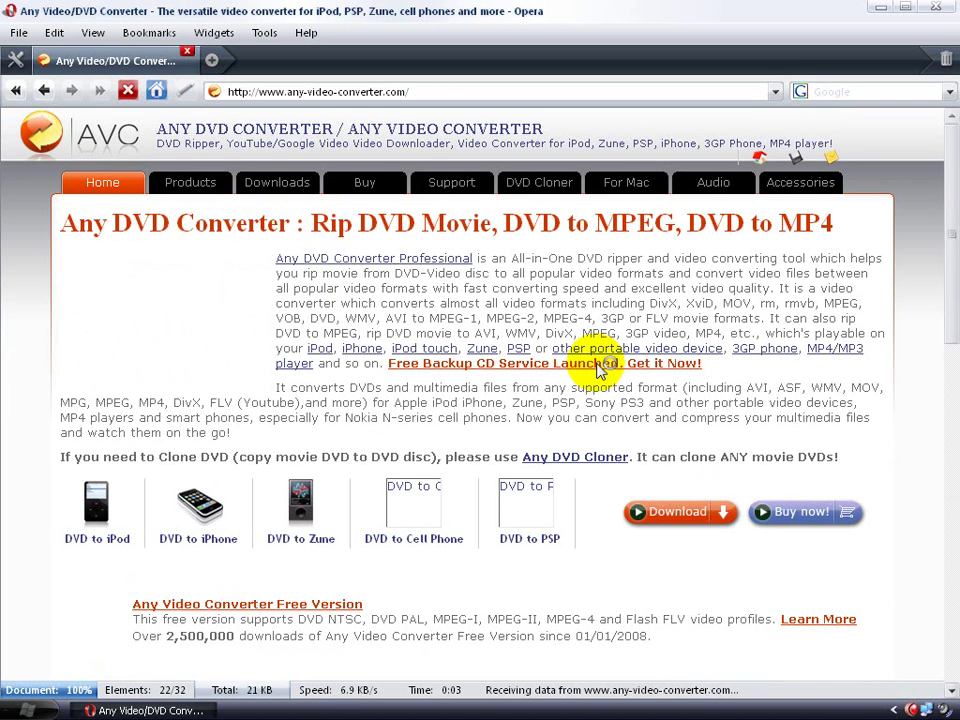
scroll(645, 497, down, 10)
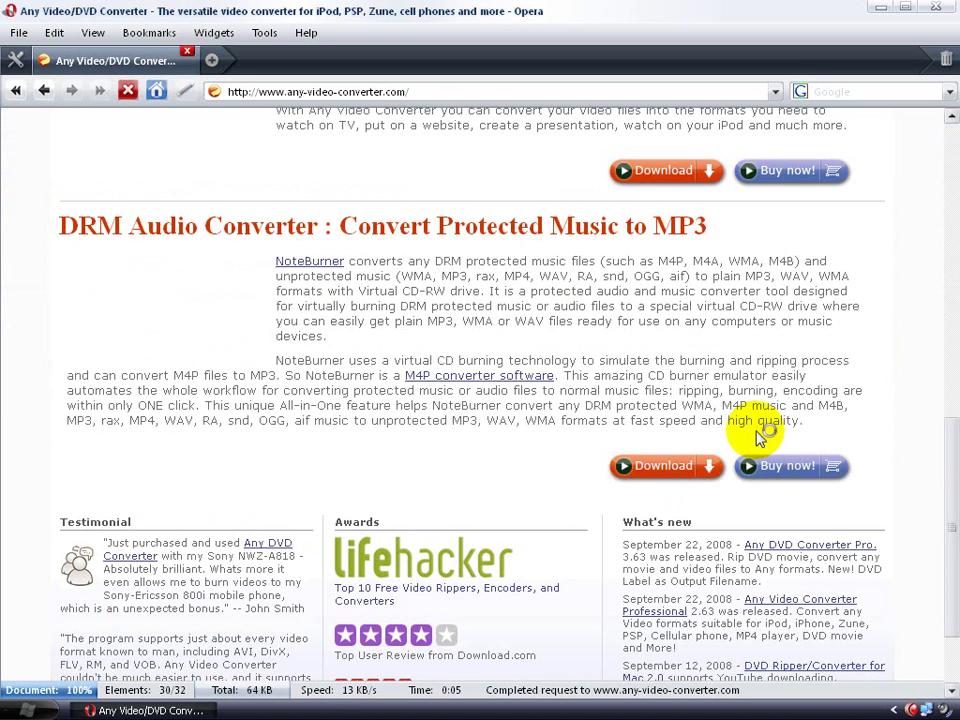
scroll(757, 438, down, 3)
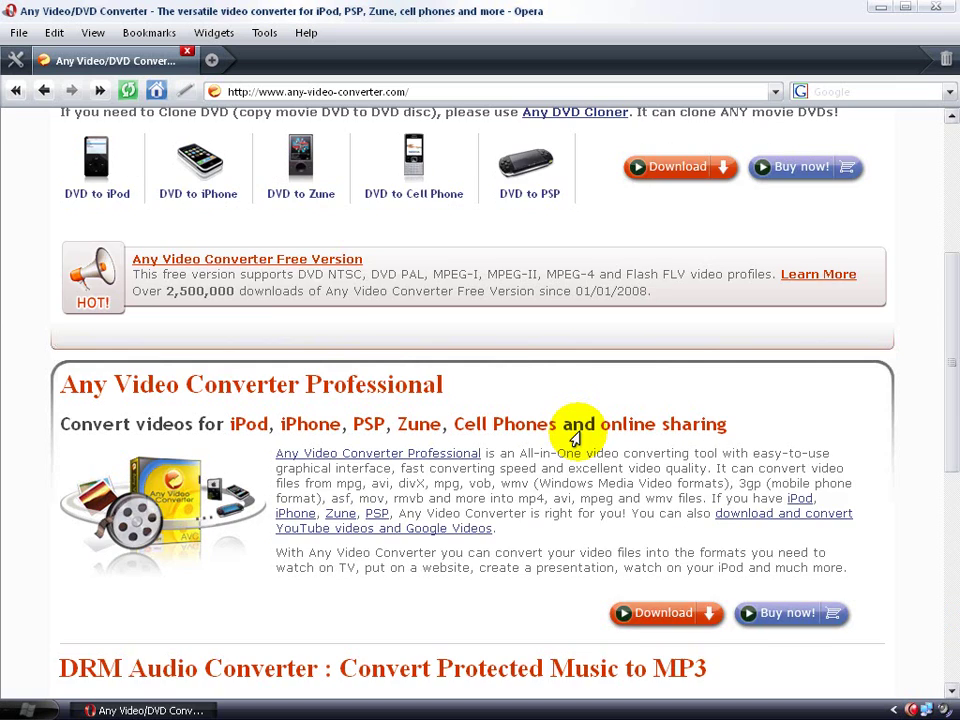
scroll(575, 440, up, 5)
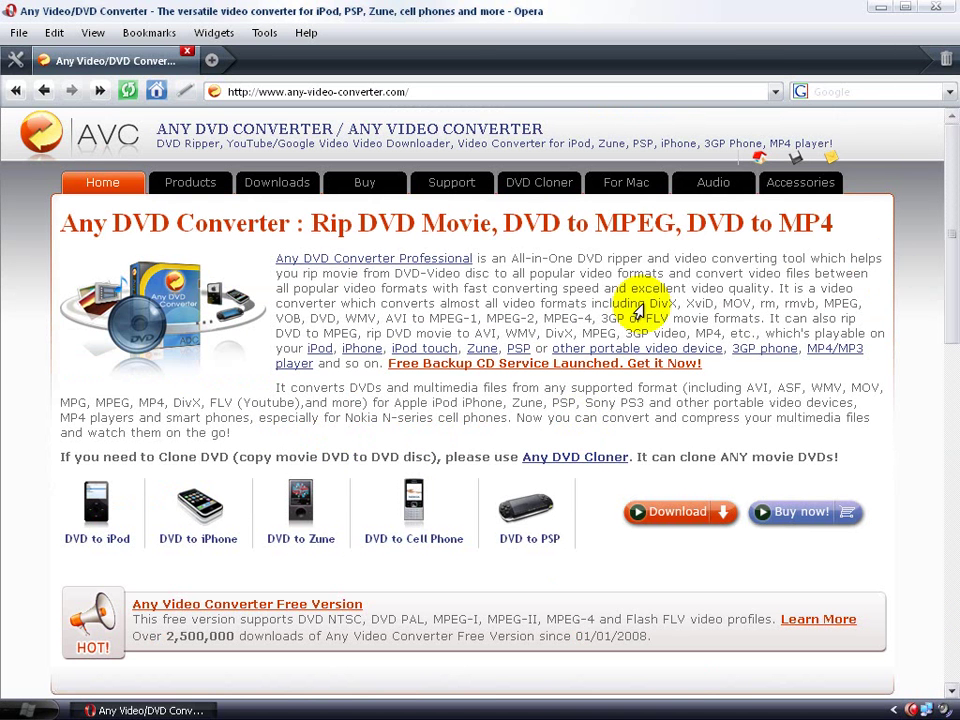
mouse_move(636, 309)
mouse_down()
mouse_move(750, 316)
mouse_move(749, 350)
mouse_move(452, 330)
mouse_move(737, 318)
mouse_up()
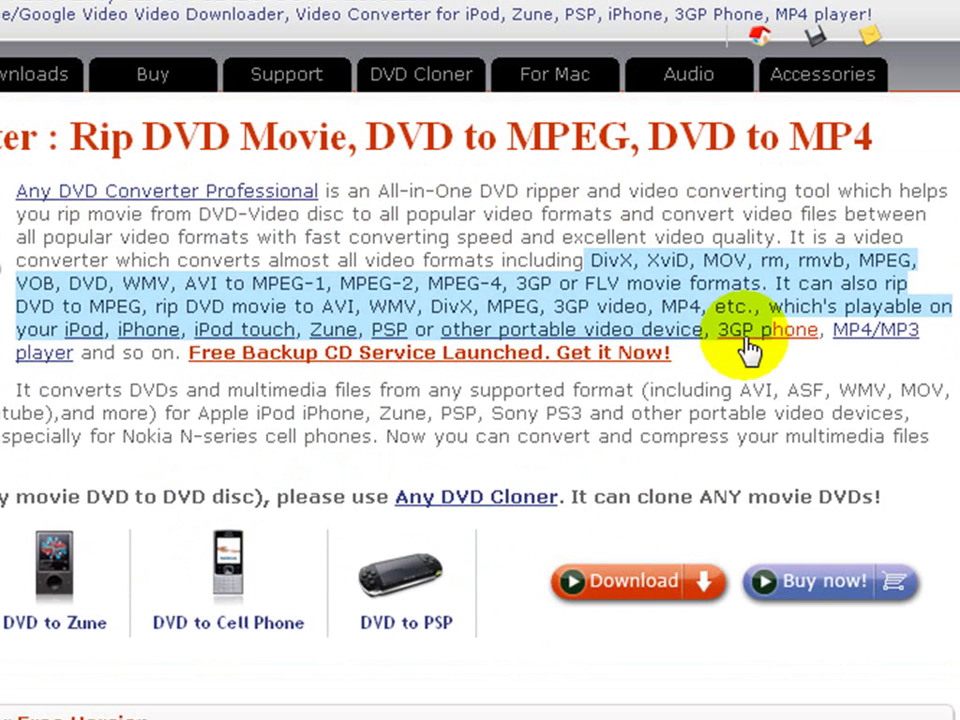
click(520, 308)
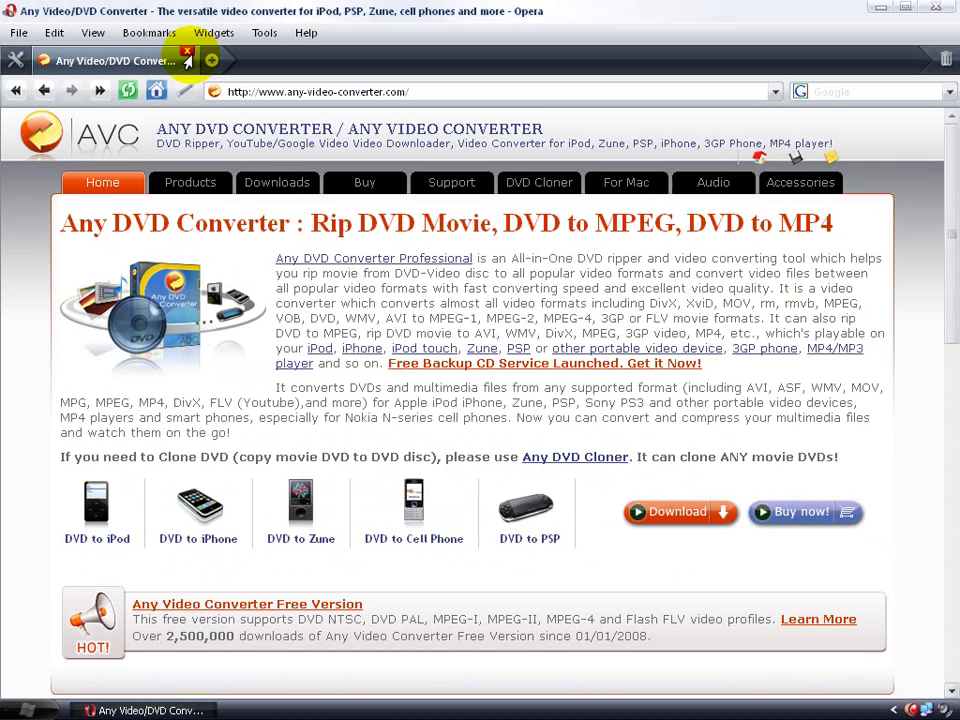
Step: Close the Any Video Converter site tab and quit Opera
click(186, 55)
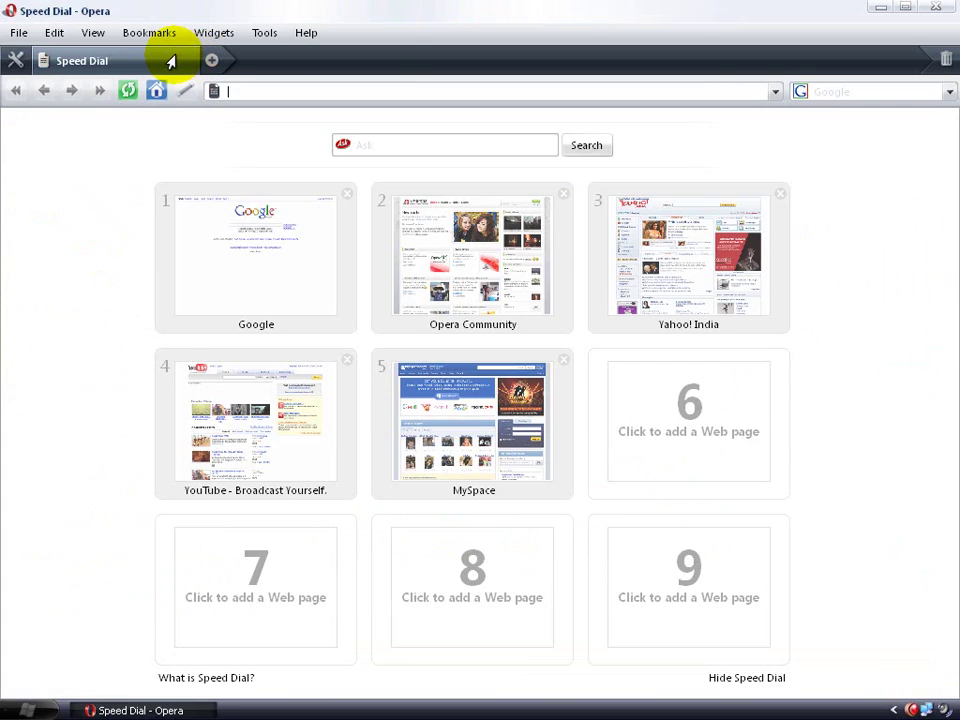
click(936, 7)
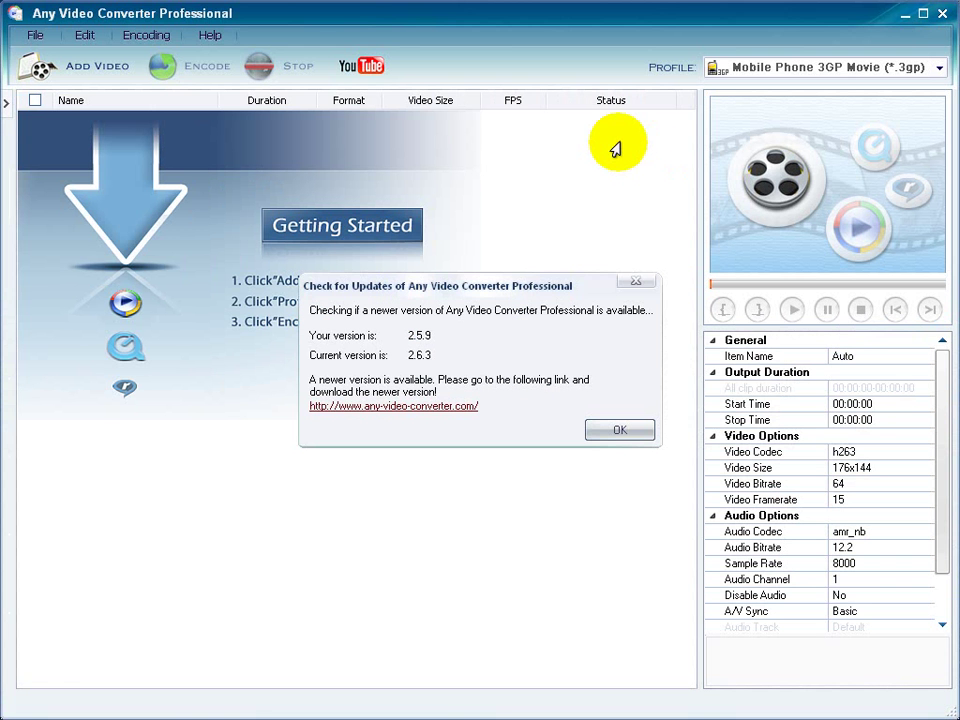
Step: Dismiss the update notice and add Chris Brown - With You.flv from My Music
click(605, 432)
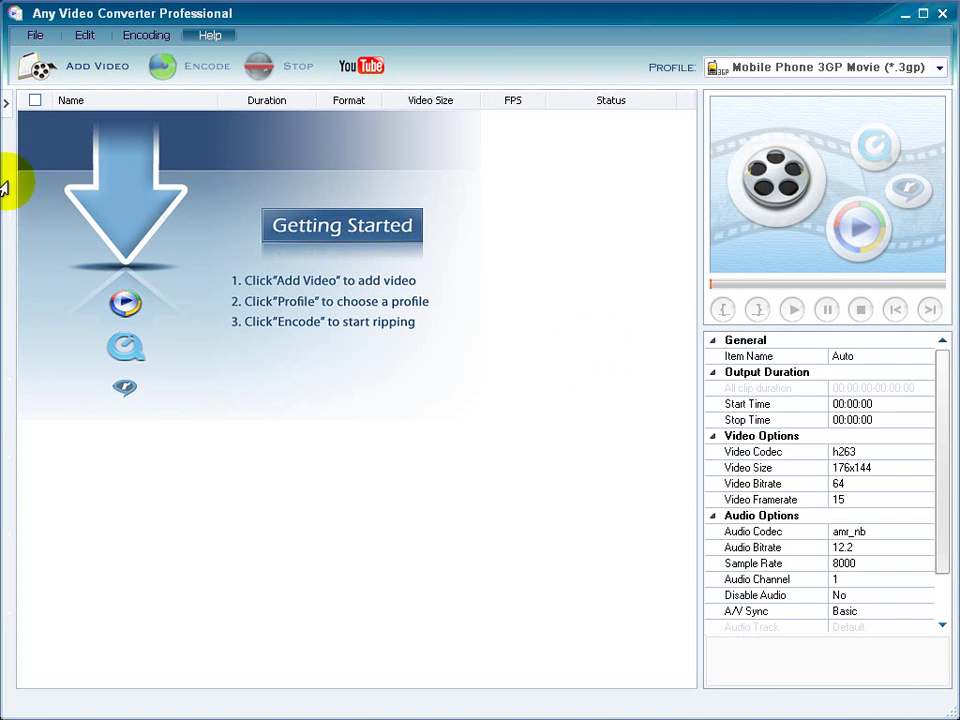
click(78, 72)
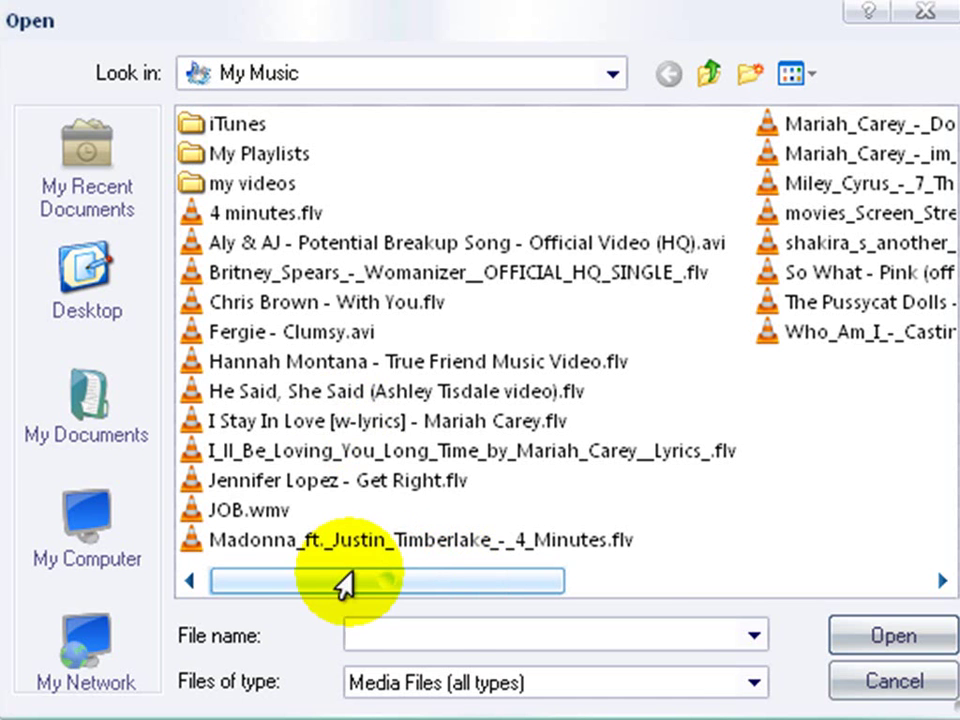
mouse_move(345, 588)
mouse_down()
mouse_move(452, 600)
mouse_move(255, 580)
mouse_up()
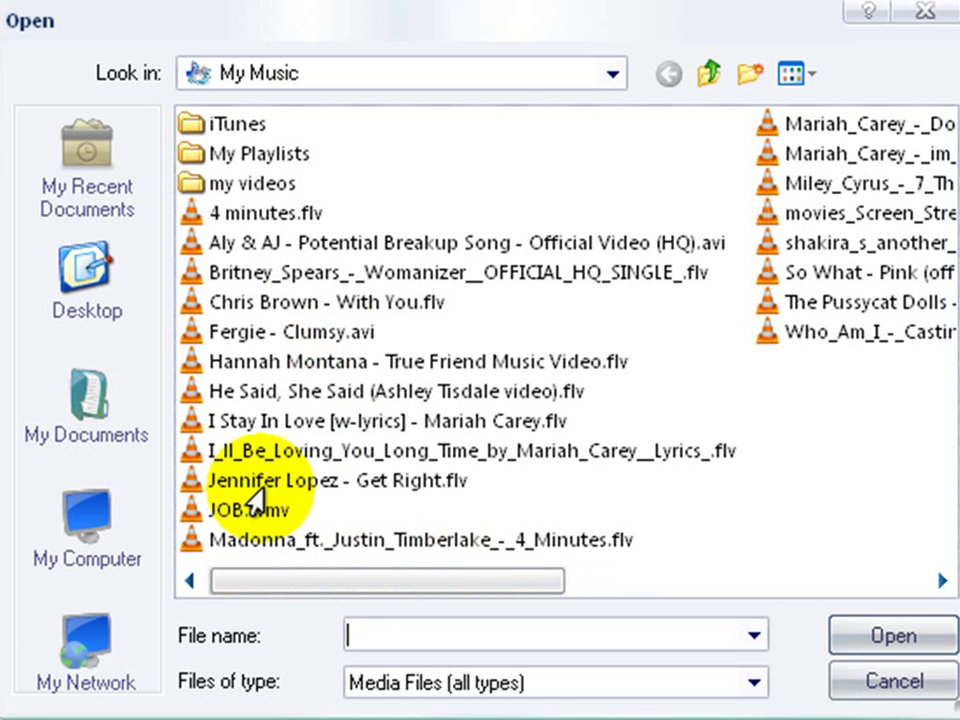
click(262, 303)
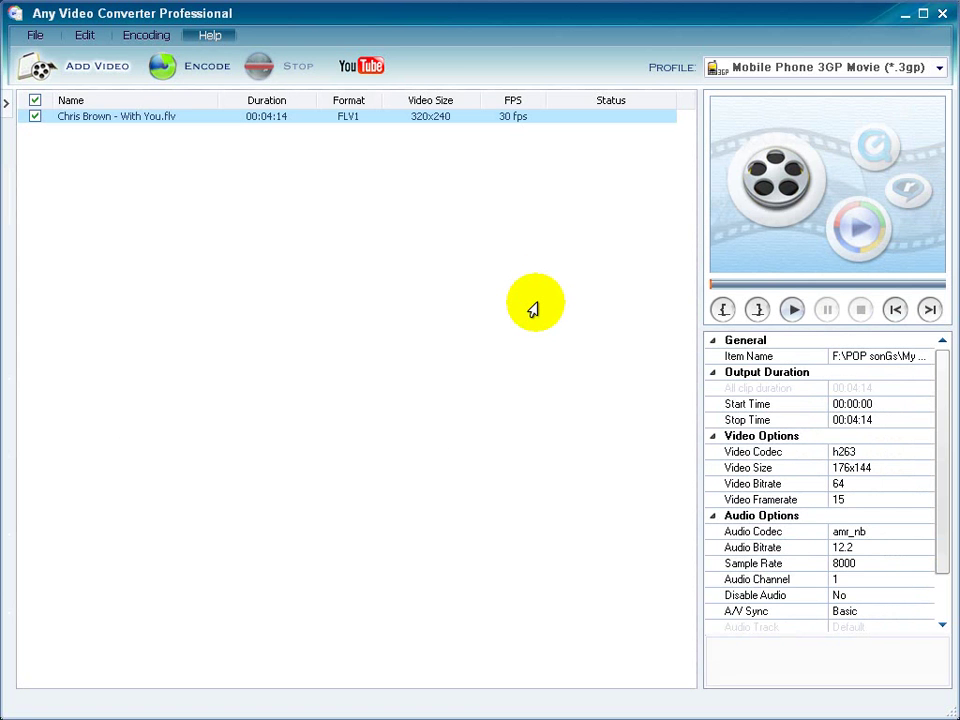
Step: Choose MP3 Audio (*.mp3) from the Profile list as the output format
click(765, 70)
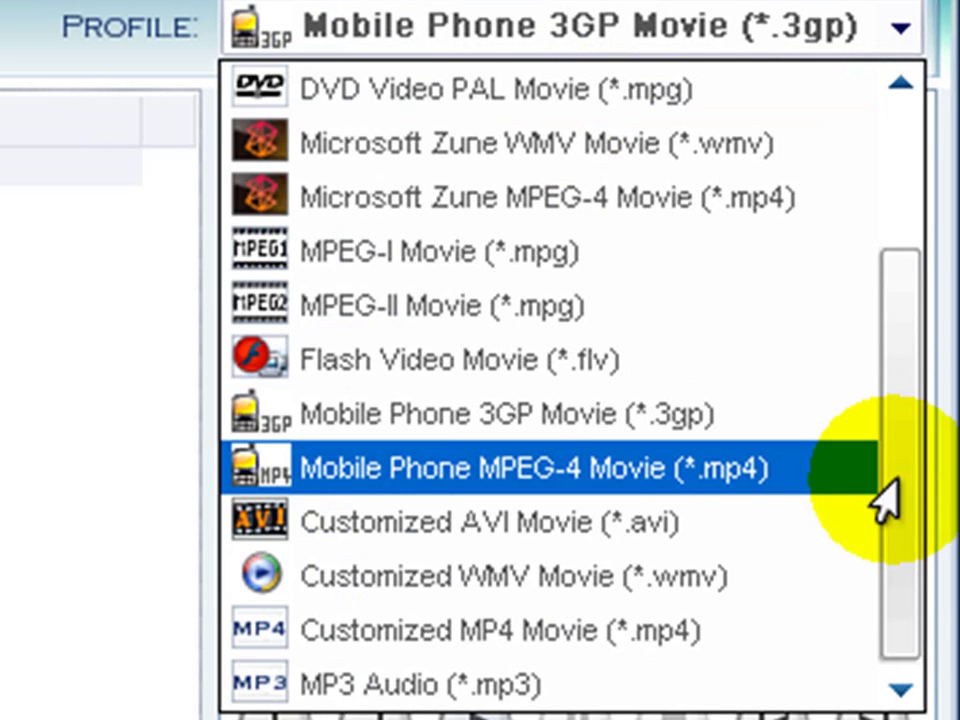
drag(880, 505, 905, 80)
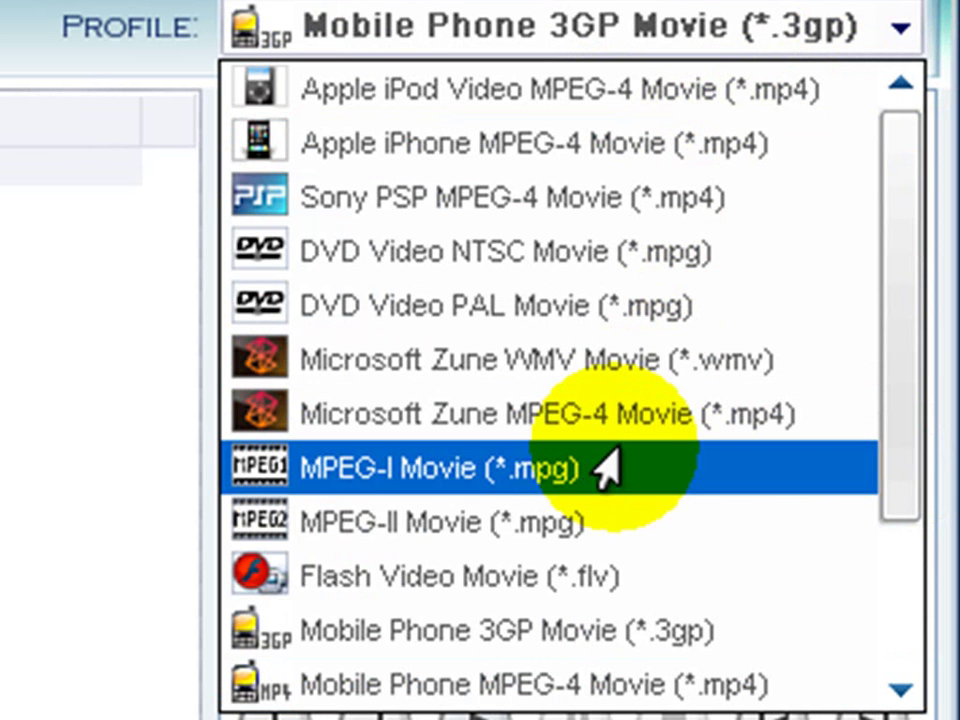
scroll(605, 470, down, 1)
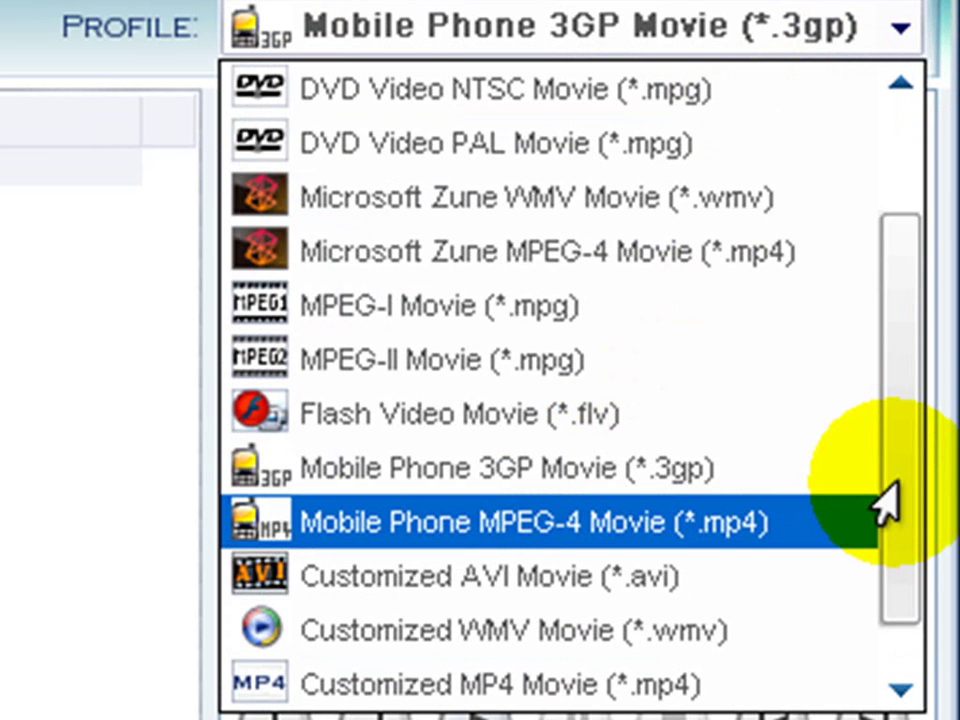
drag(880, 495, 882, 550)
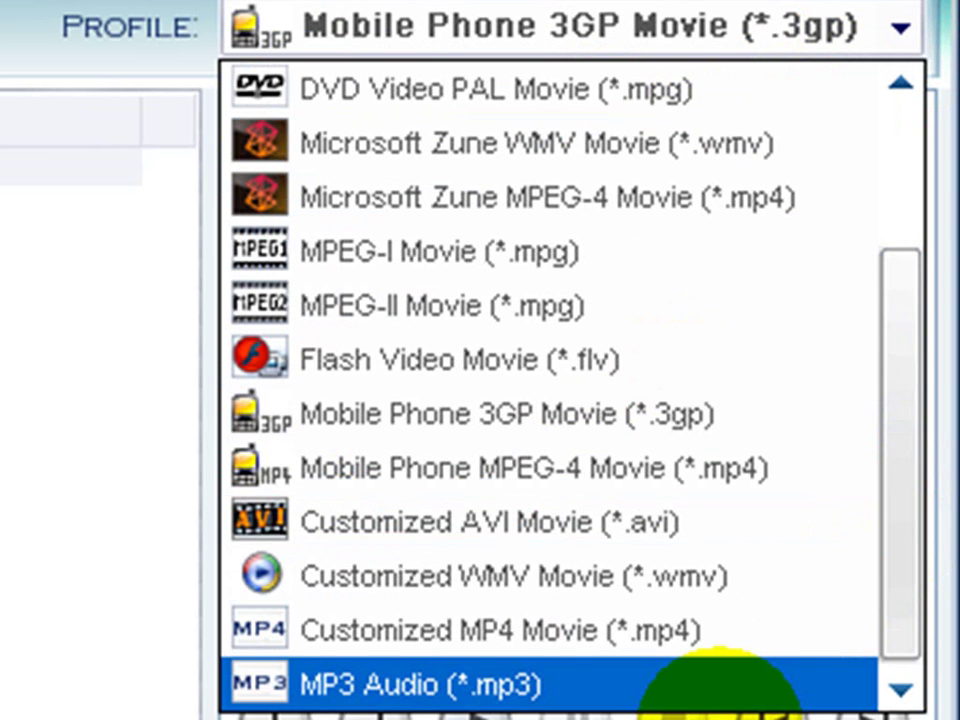
scroll(890, 380, up, 1)
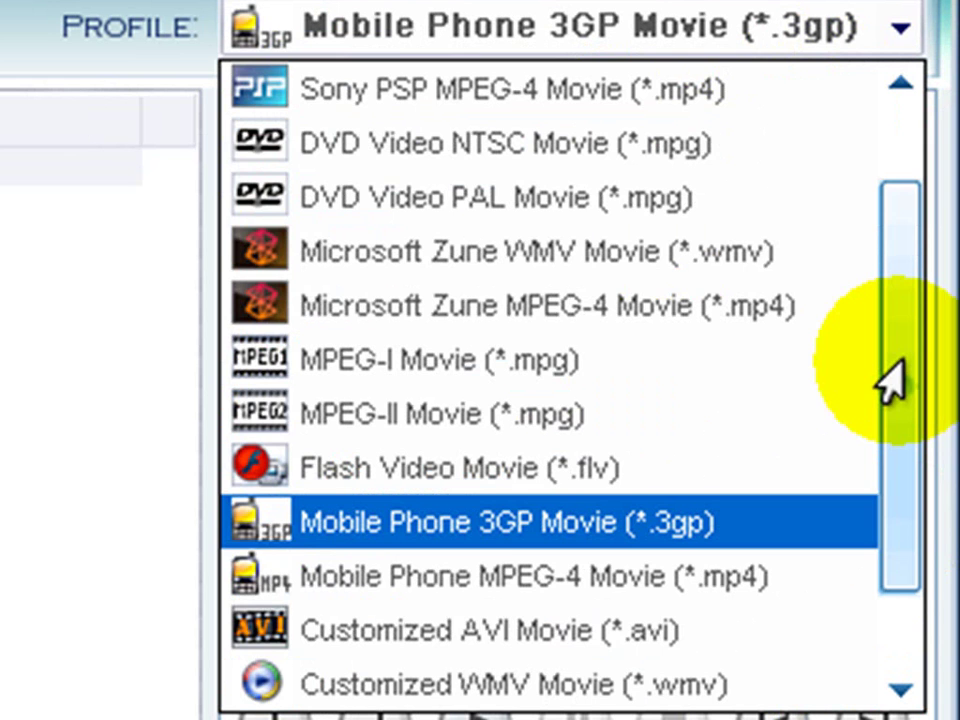
scroll(890, 380, up, 1)
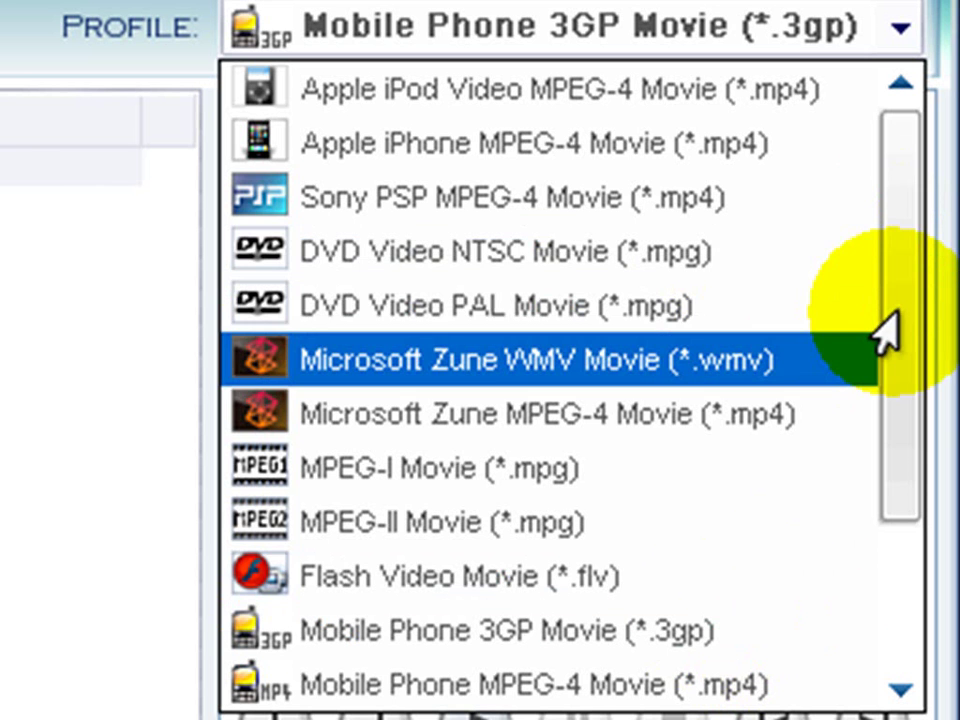
drag(878, 318, 876, 582)
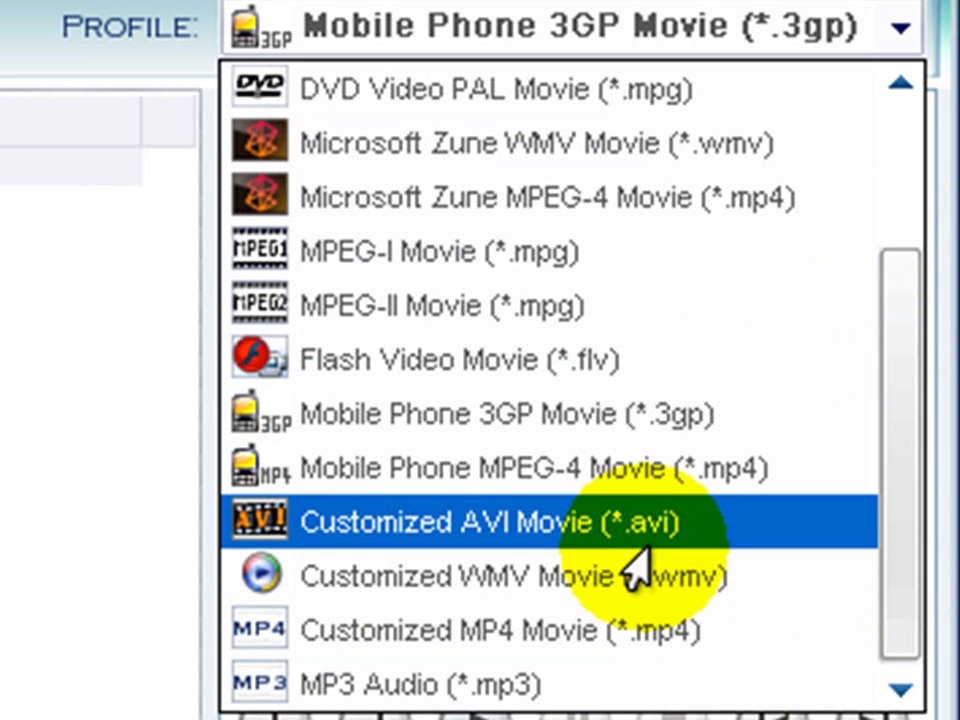
click(574, 688)
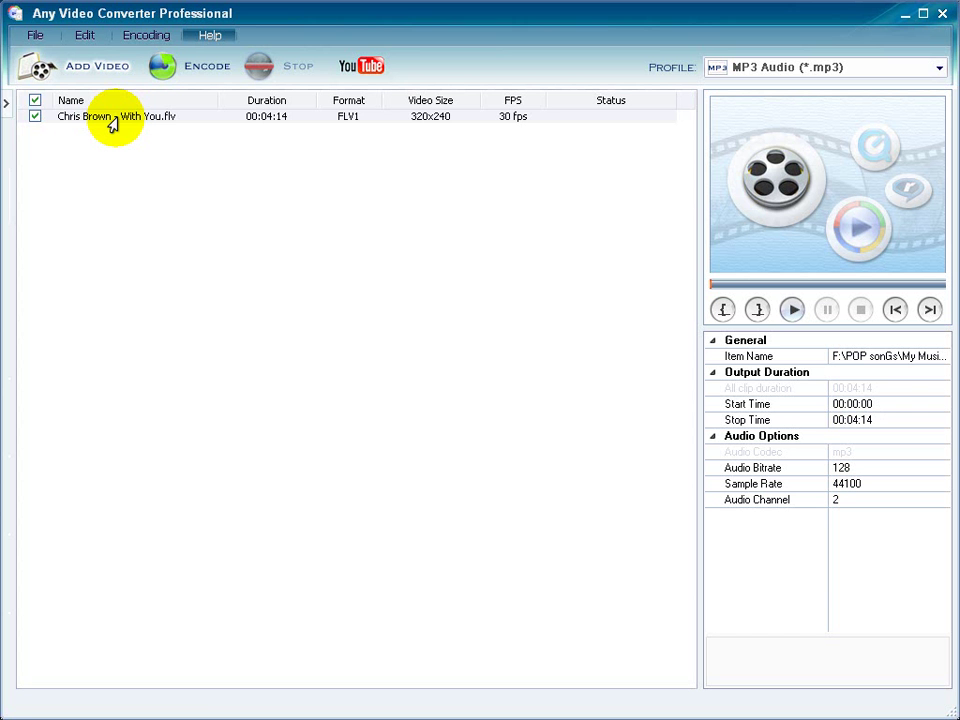
click(112, 118)
click(32, 118)
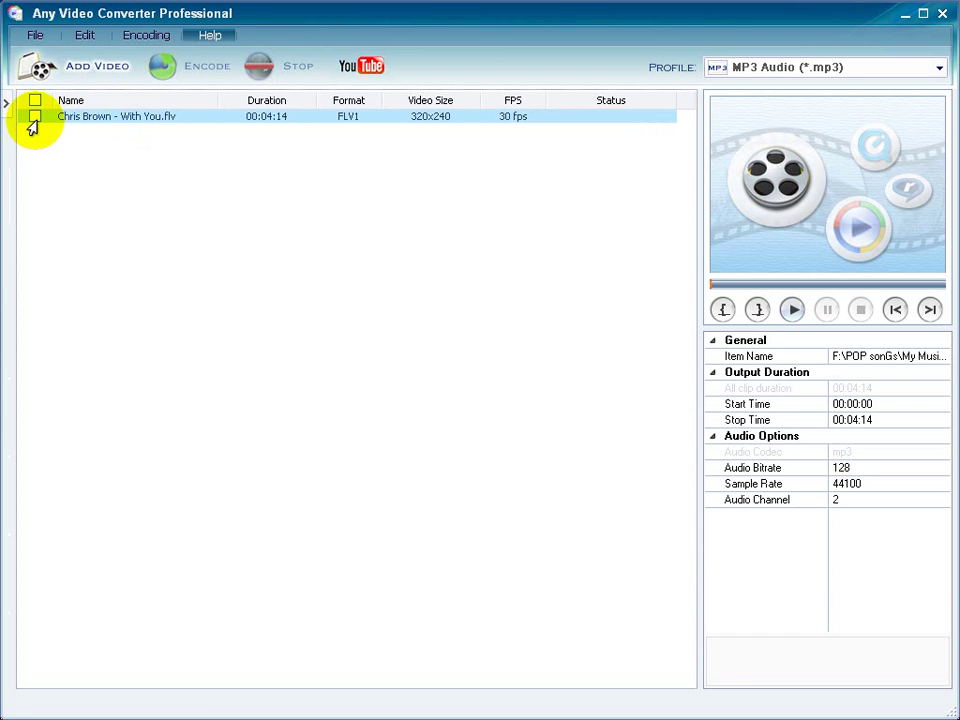
double_click(31, 119)
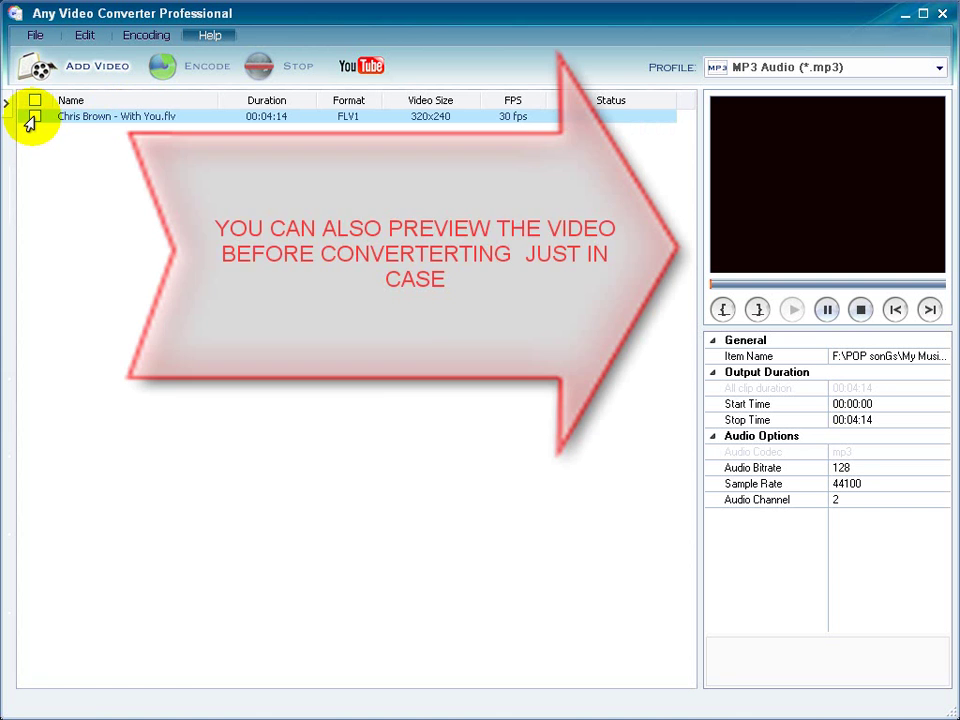
click(31, 119)
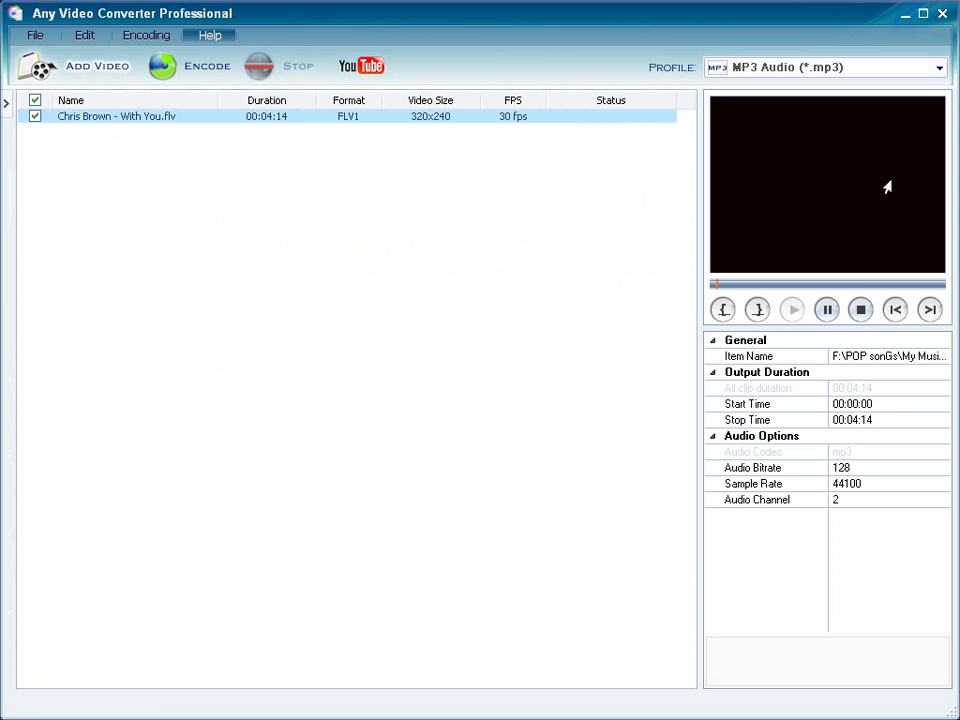
click(841, 308)
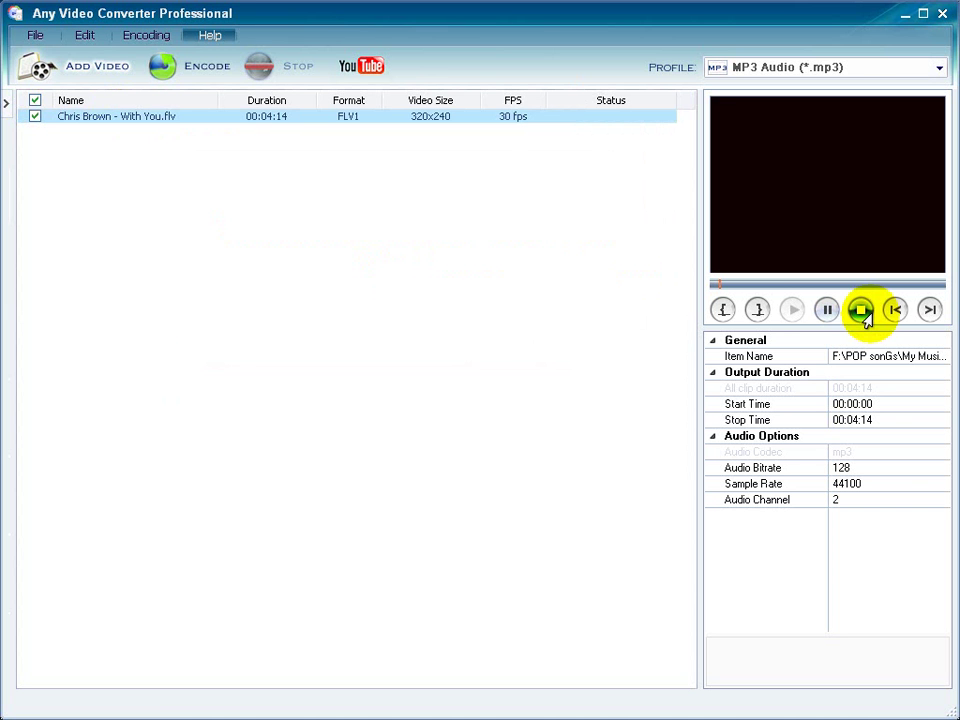
click(862, 311)
click(598, 270)
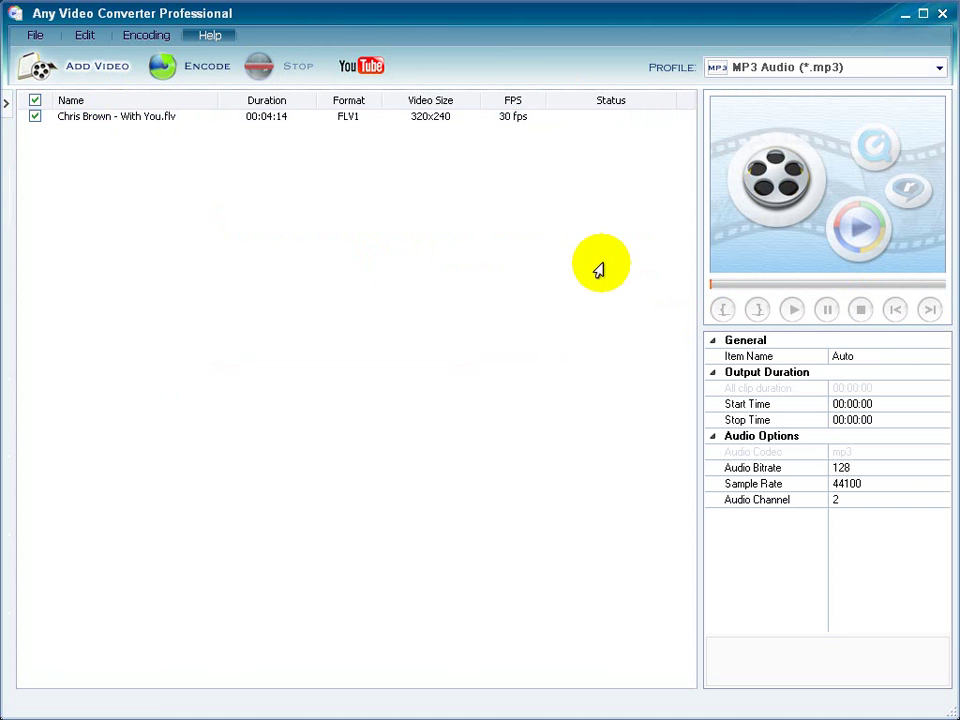
click(243, 120)
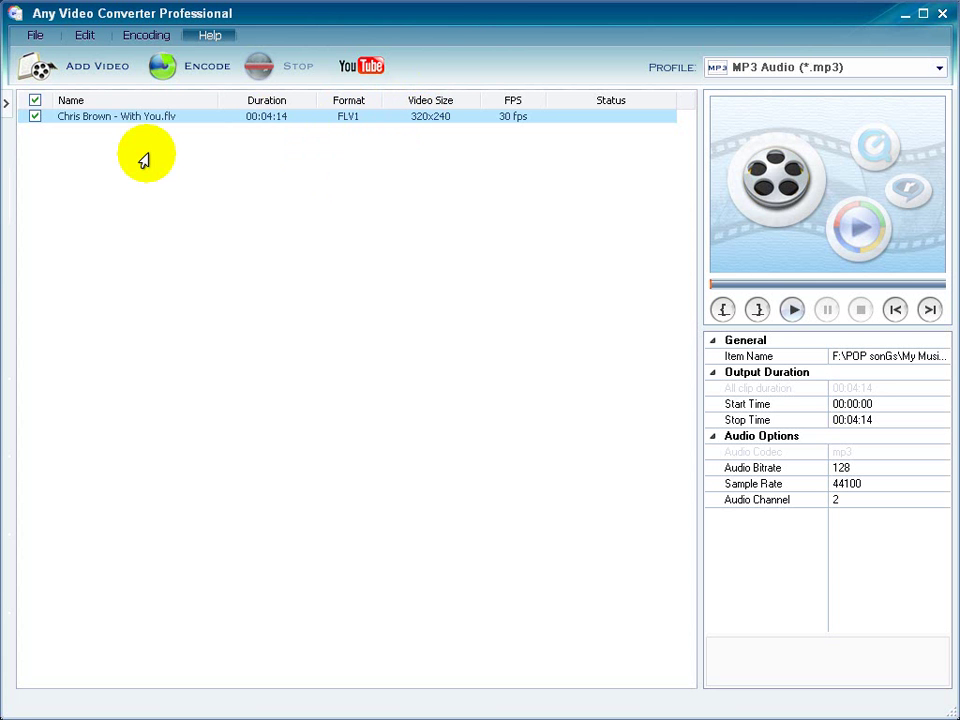
Step: Set the output folder to Desktop and start encoding the clip to MP3
click(36, 37)
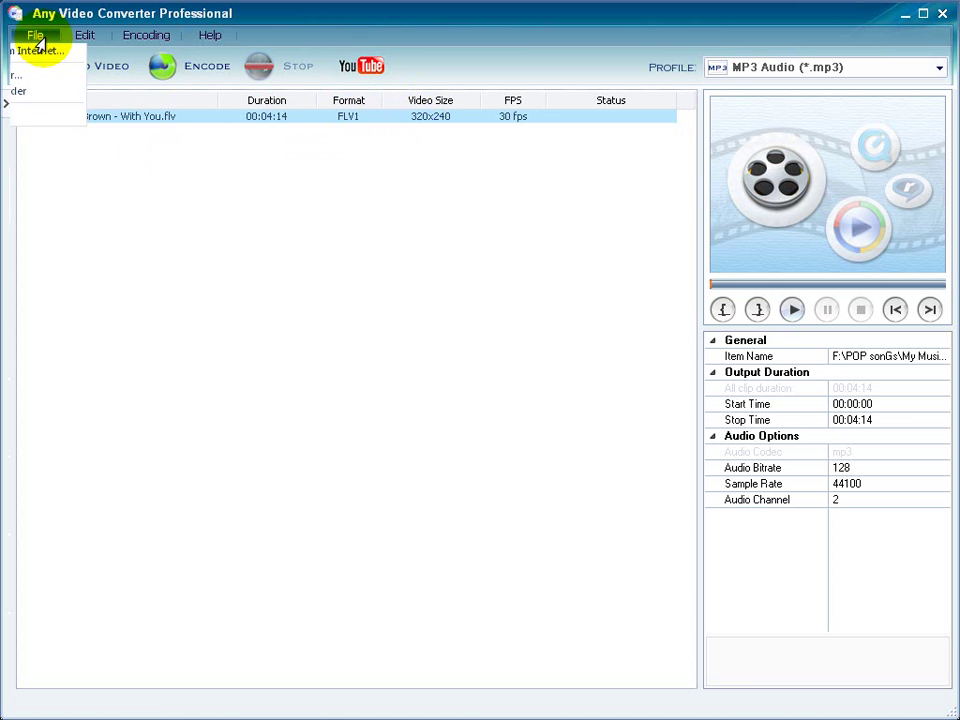
click(41, 53)
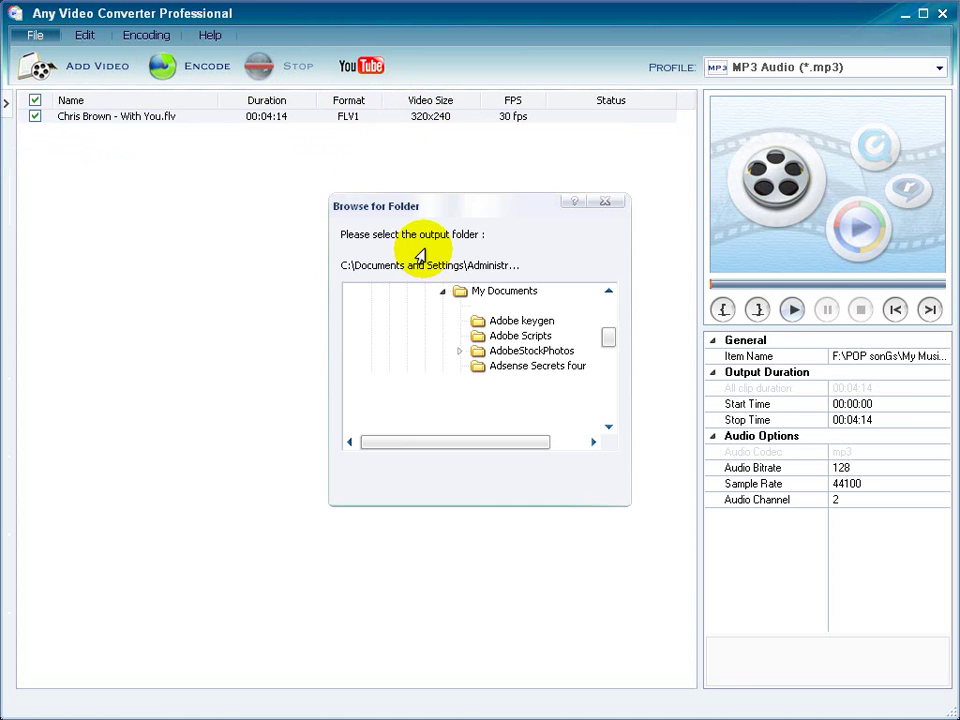
drag(606, 340, 610, 291)
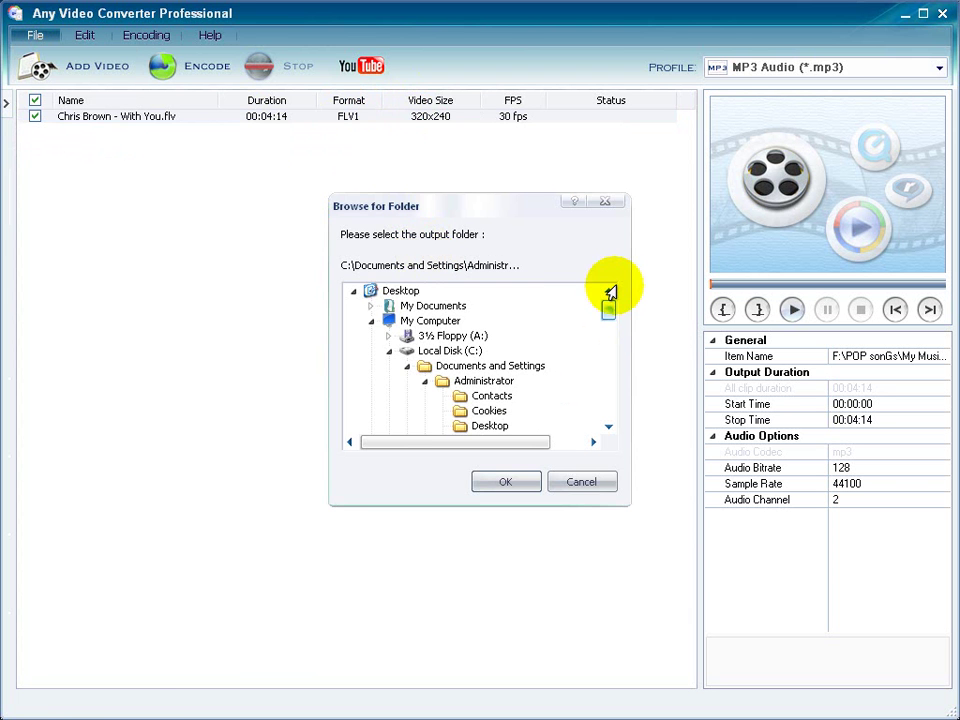
click(505, 481)
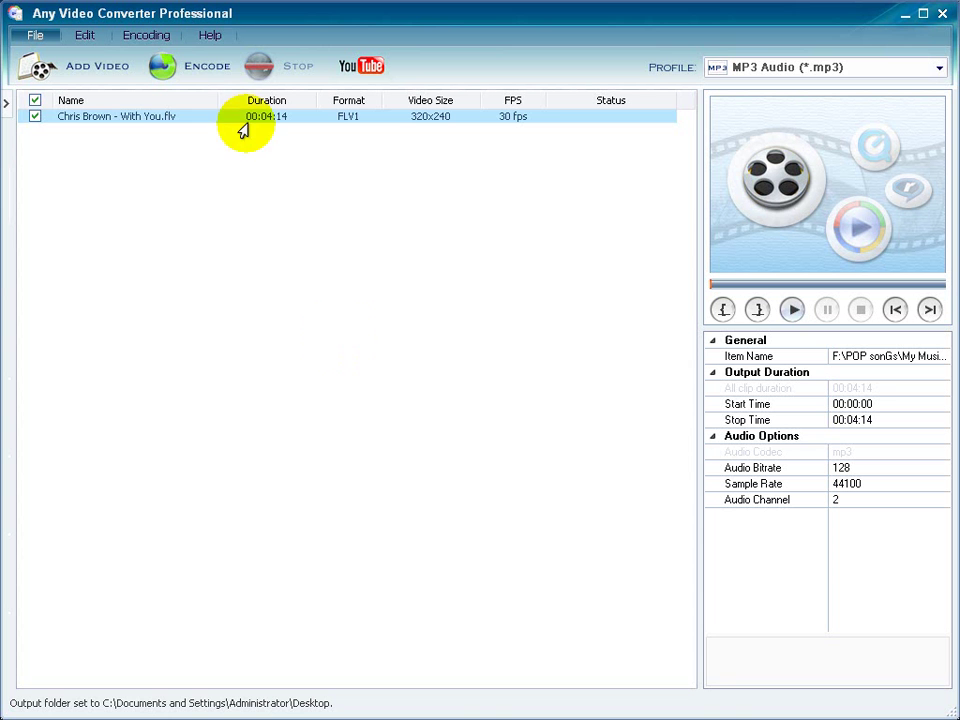
click(193, 70)
click(193, 68)
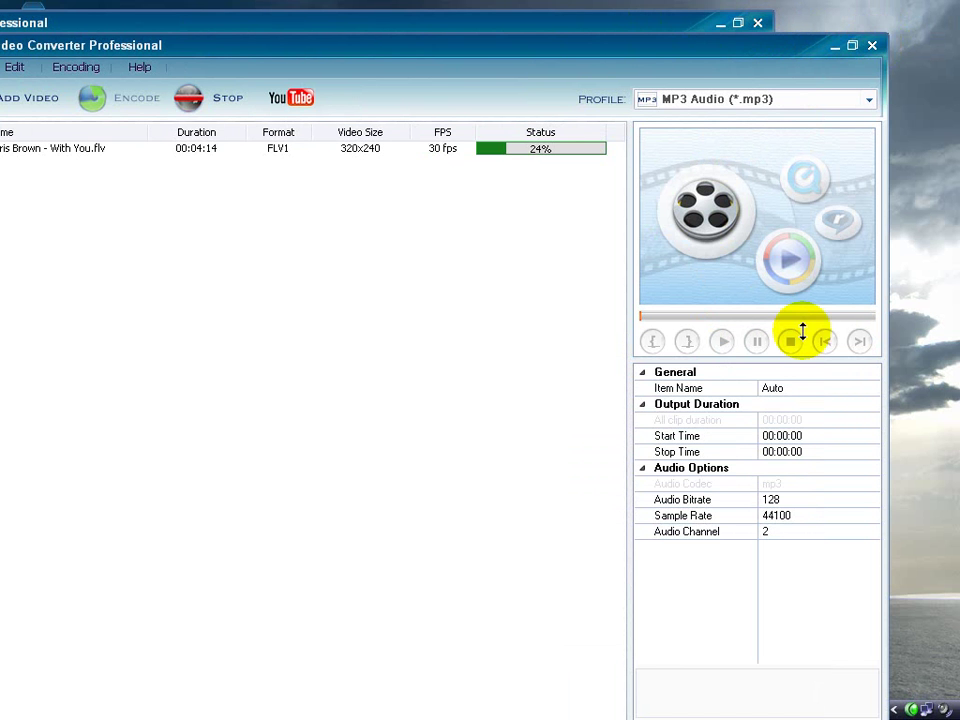
Step: Drag the converter window fully back into view while encoding continues past 45%
drag(802, 333, 441, 279)
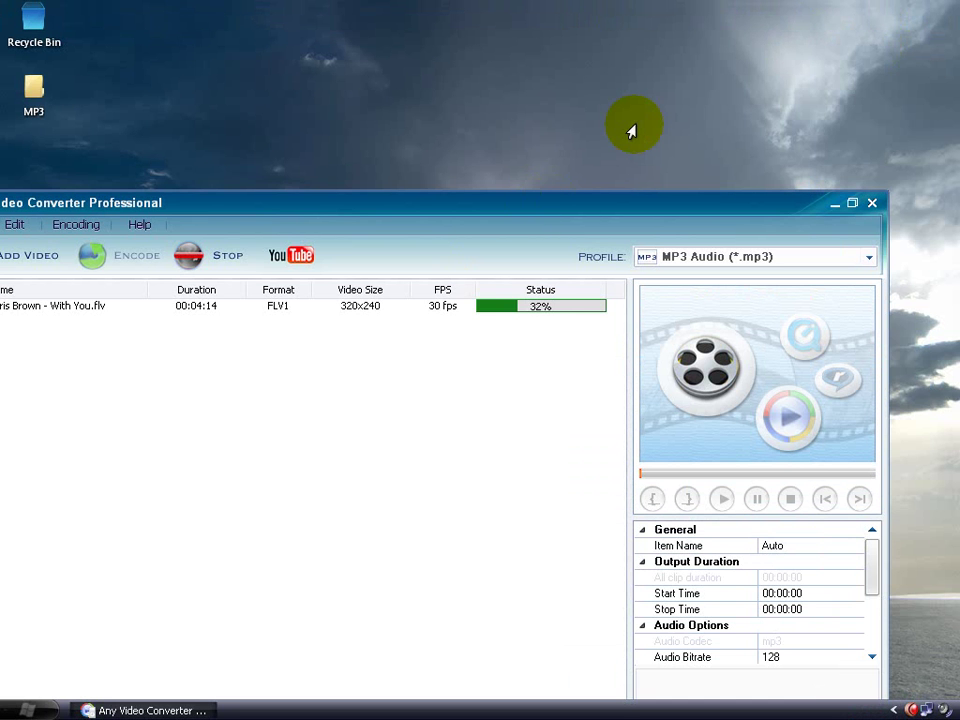
drag(800, 203, 867, 90)
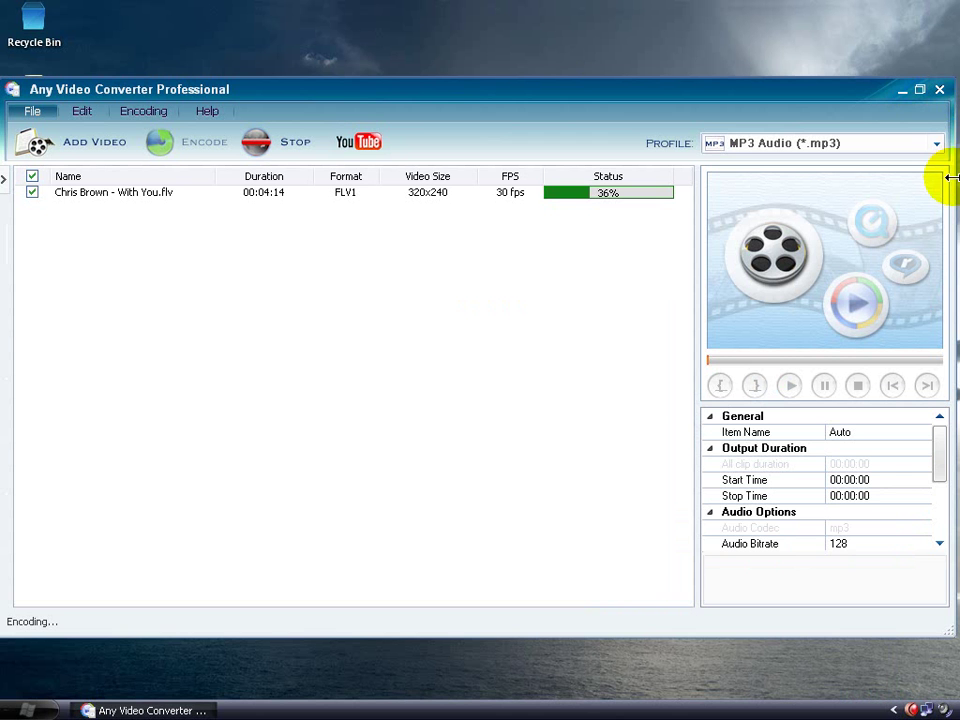
drag(950, 177, 568, 213)
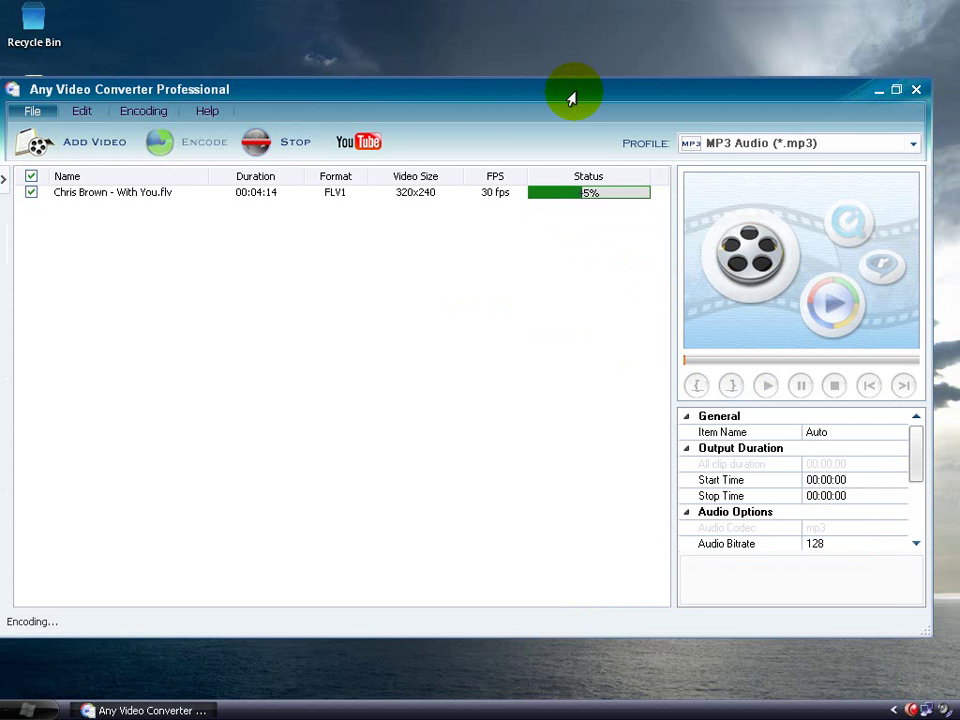
drag(571, 98, 575, 103)
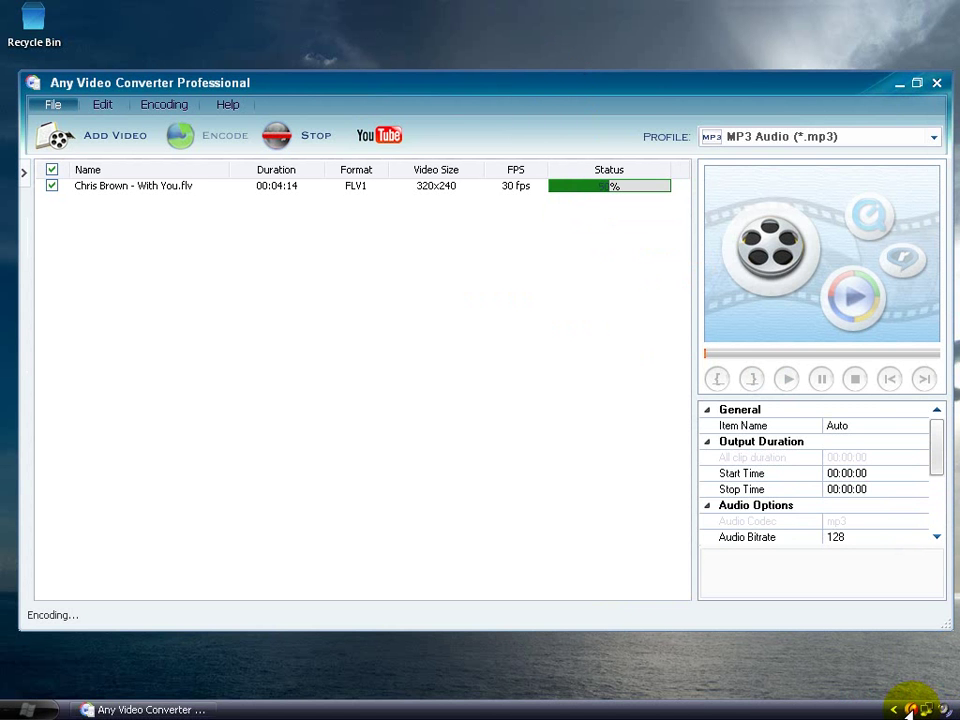
click(909, 710)
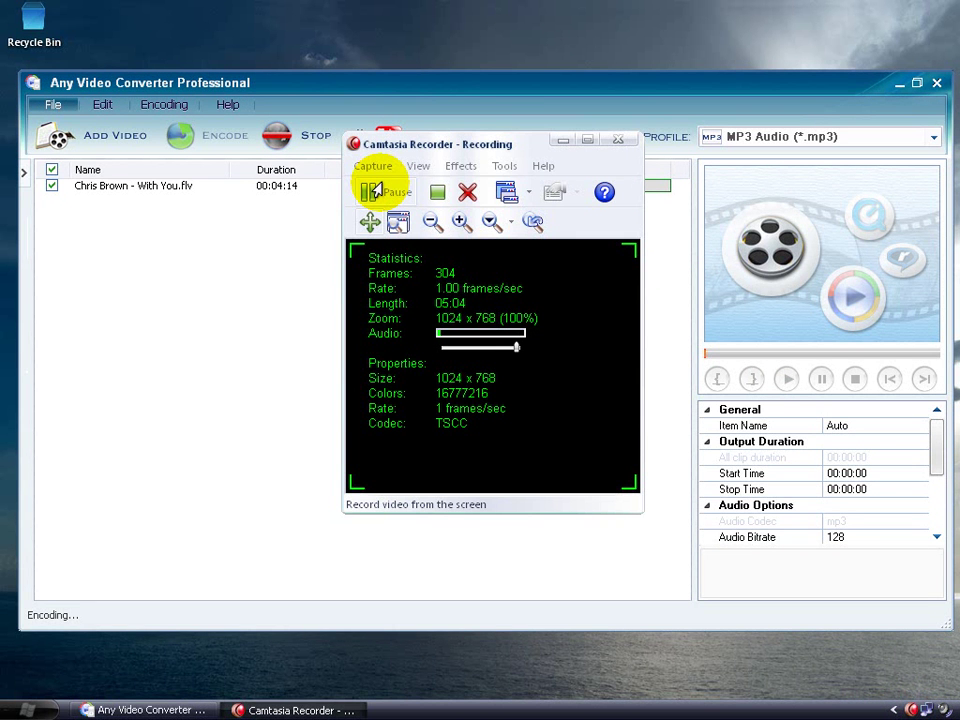
Step: Wait until the clip shows Completed and the status bar reads Encode finished
click(375, 190)
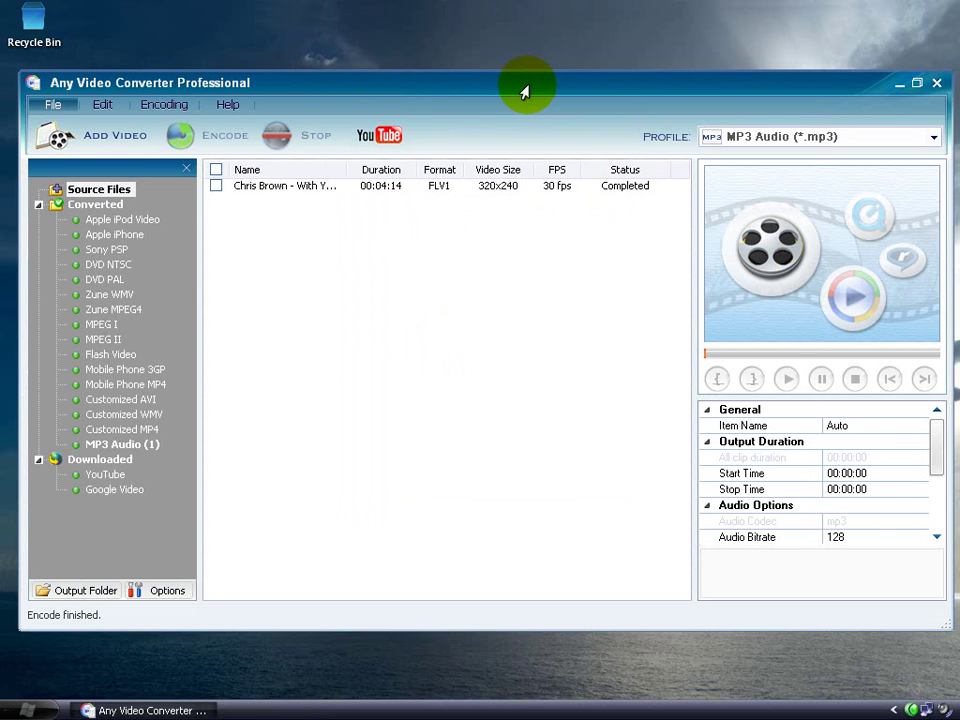
Step: Shift the converter window around, then browse the YouTube and Google Video clip lists
drag(522, 92, 650, 96)
drag(66, 72, 59, 172)
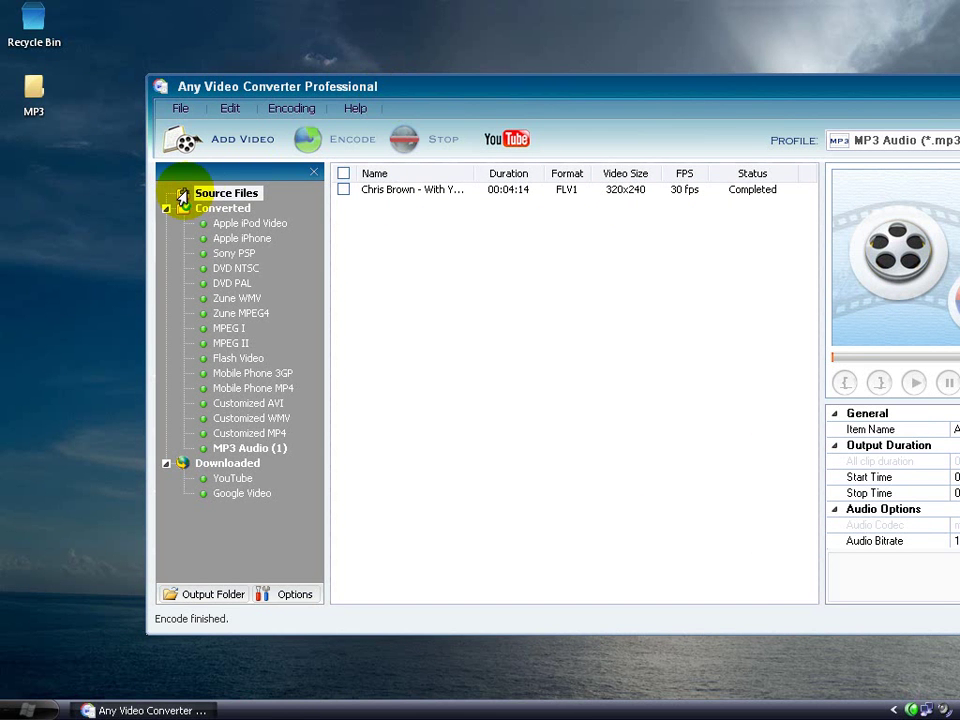
drag(385, 88, 272, 115)
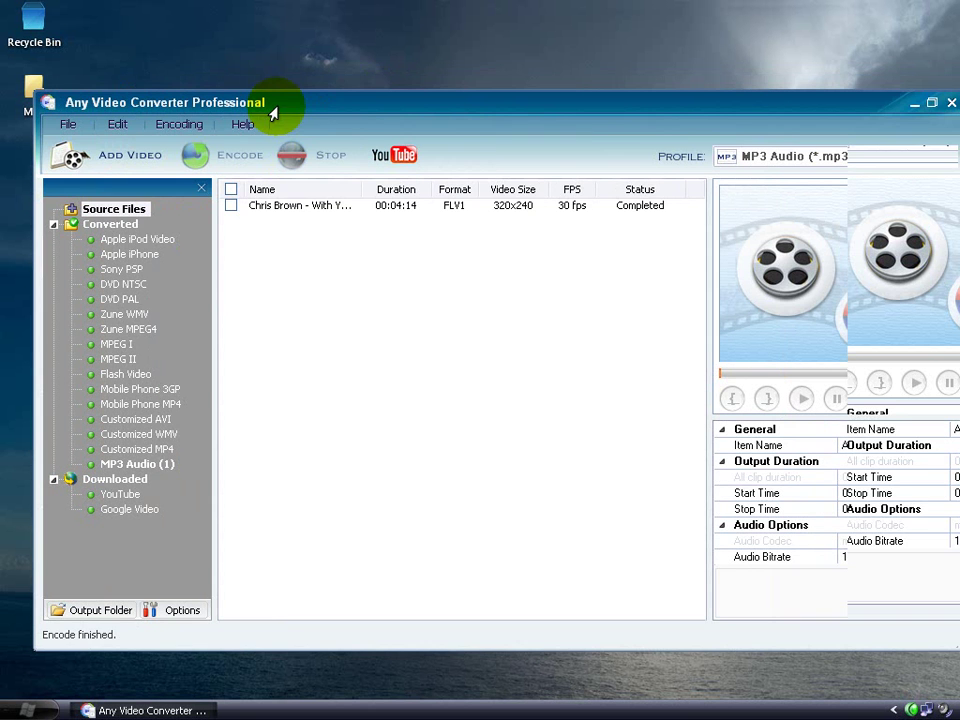
click(130, 496)
click(131, 510)
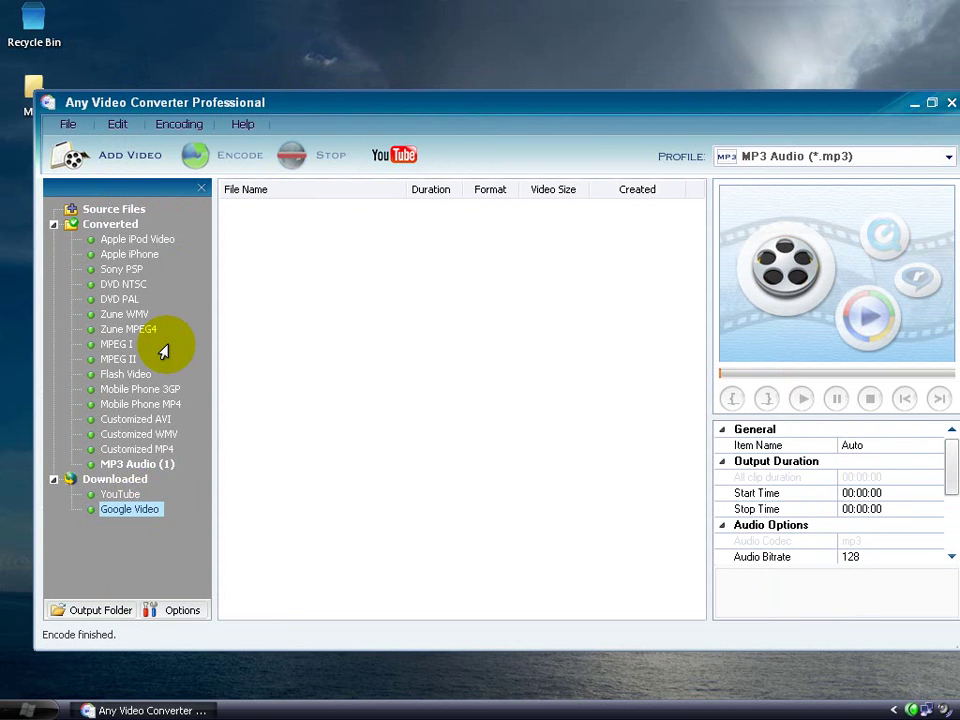
Step: Cancel the YouTube URL import dialog without adding anything and exit the converter
click(396, 160)
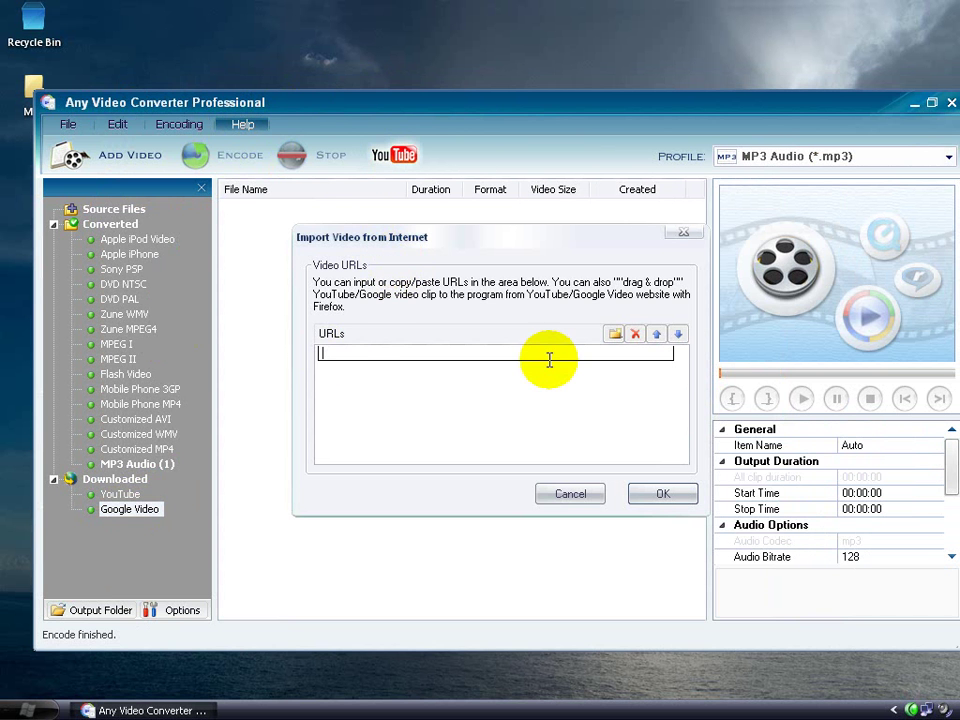
click(573, 495)
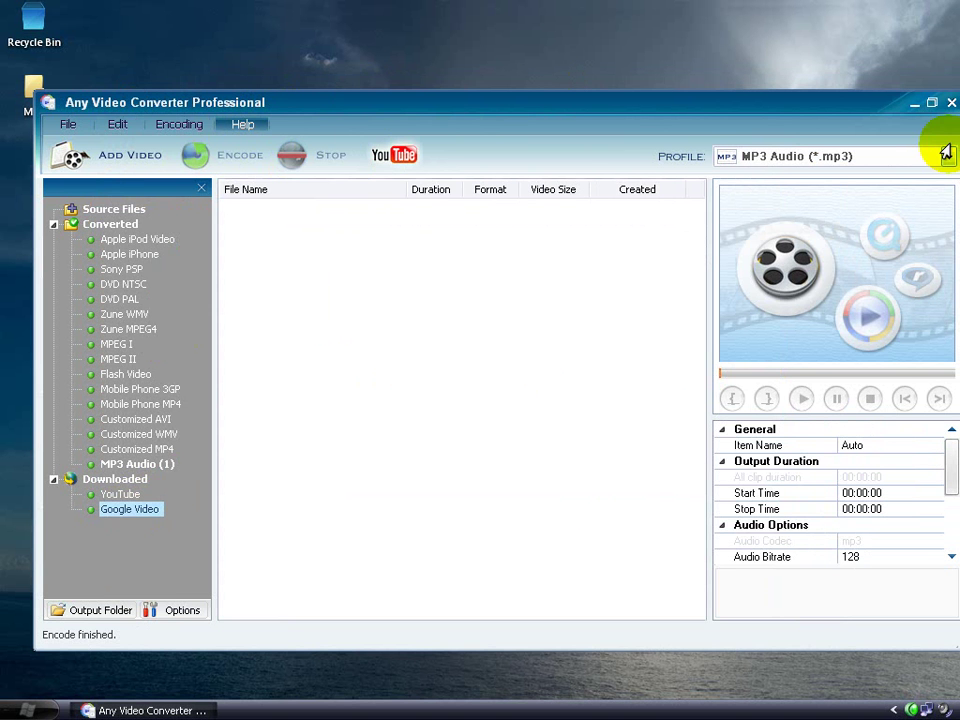
click(951, 104)
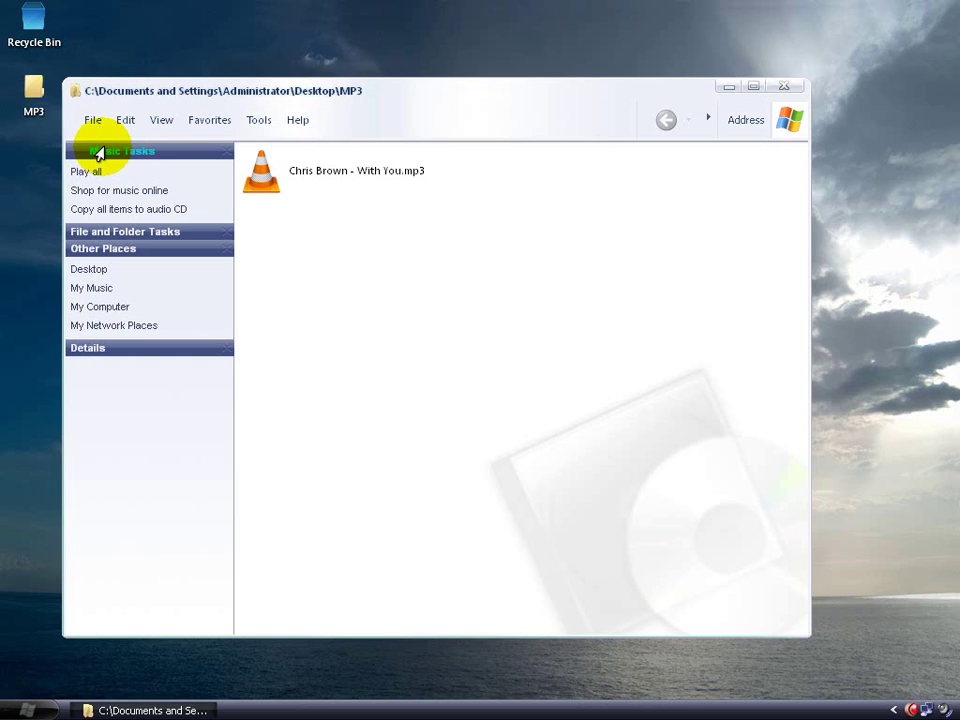
Step: Move the MP3 folder window up and to the right
drag(450, 91, 541, 71)
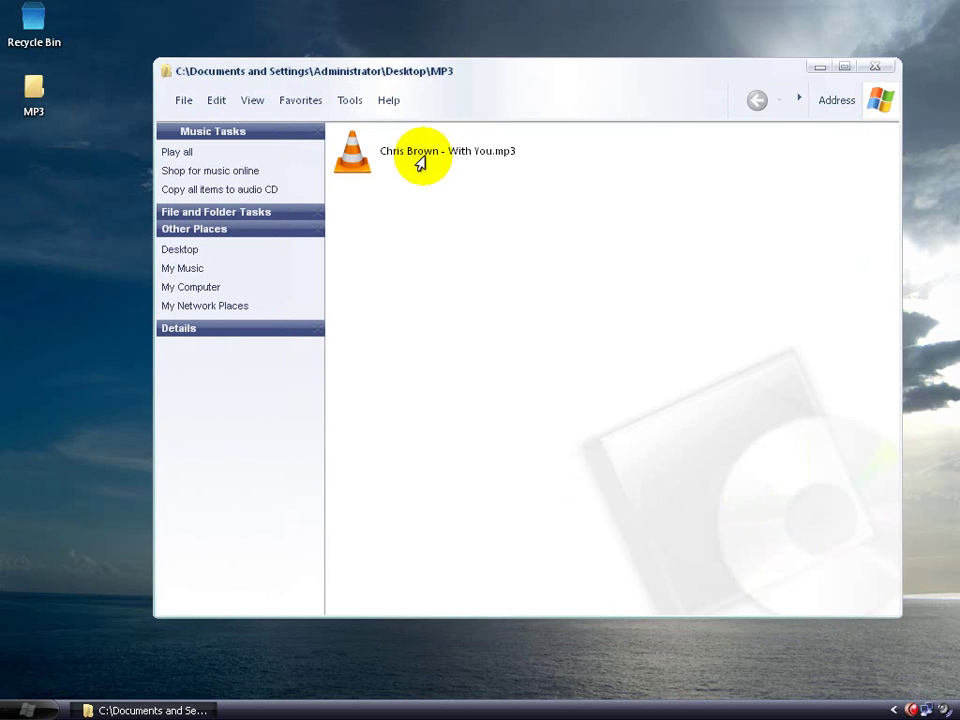
Step: Play Chris Brown - With You.mp3 in VLC and skip ahead to about 1:46
double_click(452, 164)
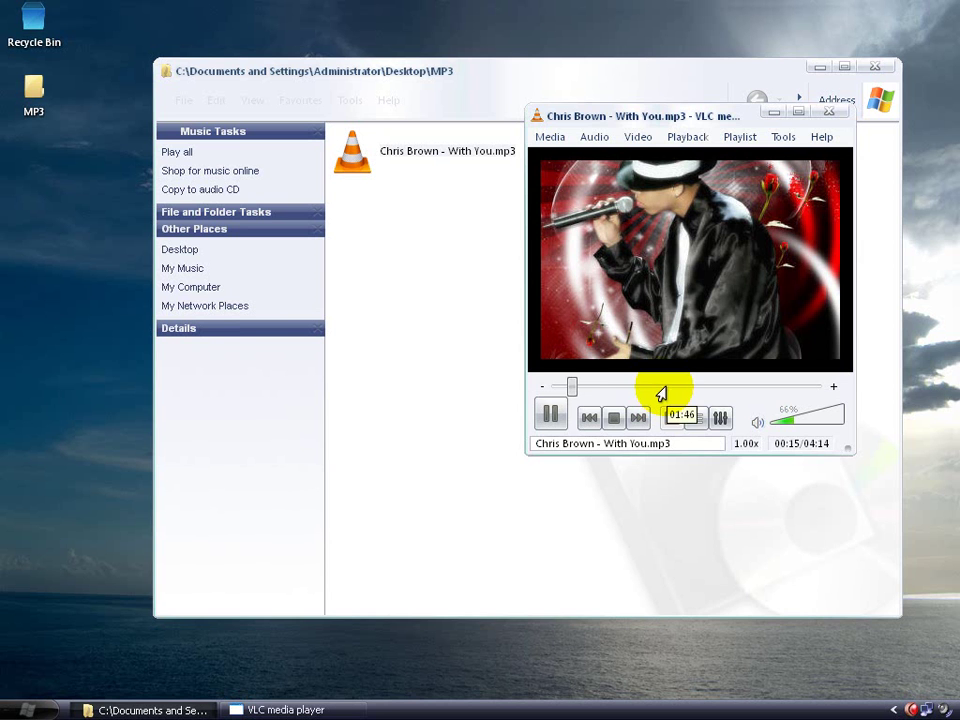
click(661, 386)
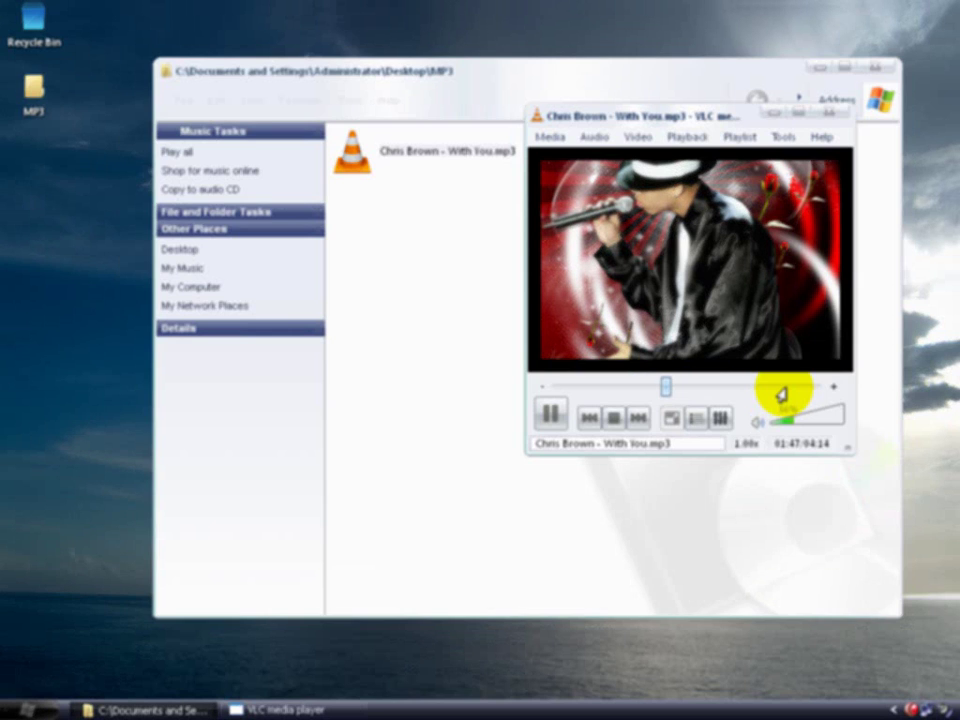